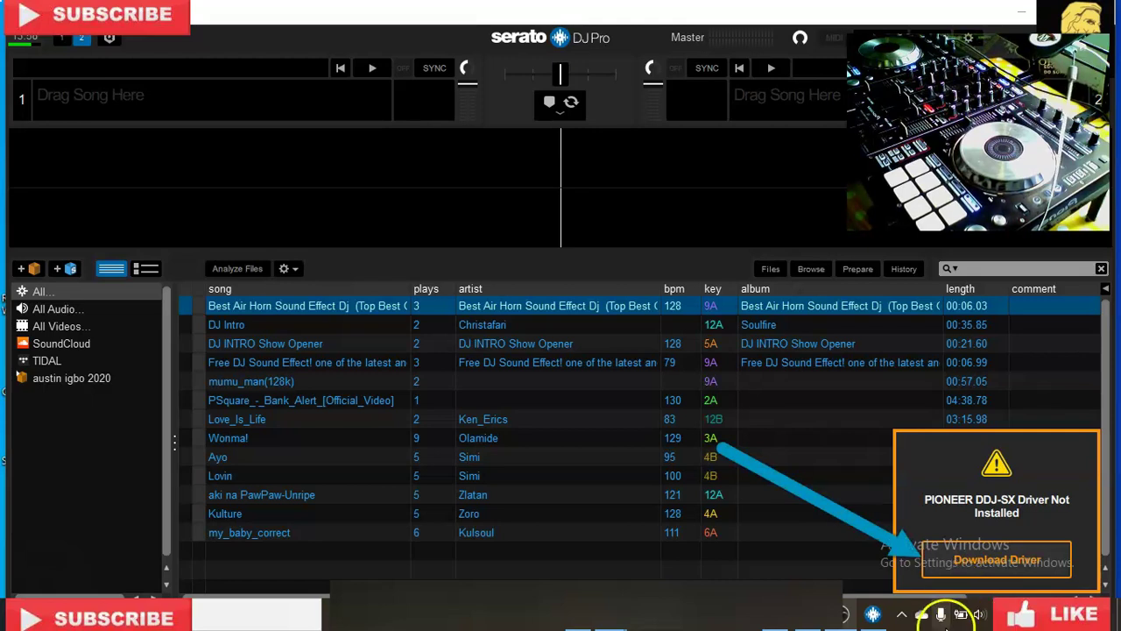
# Request the PIONEER DDJ-SX driver download from the driver-not-installed notice in Serato DJ Pro
pyautogui.click(962, 561)
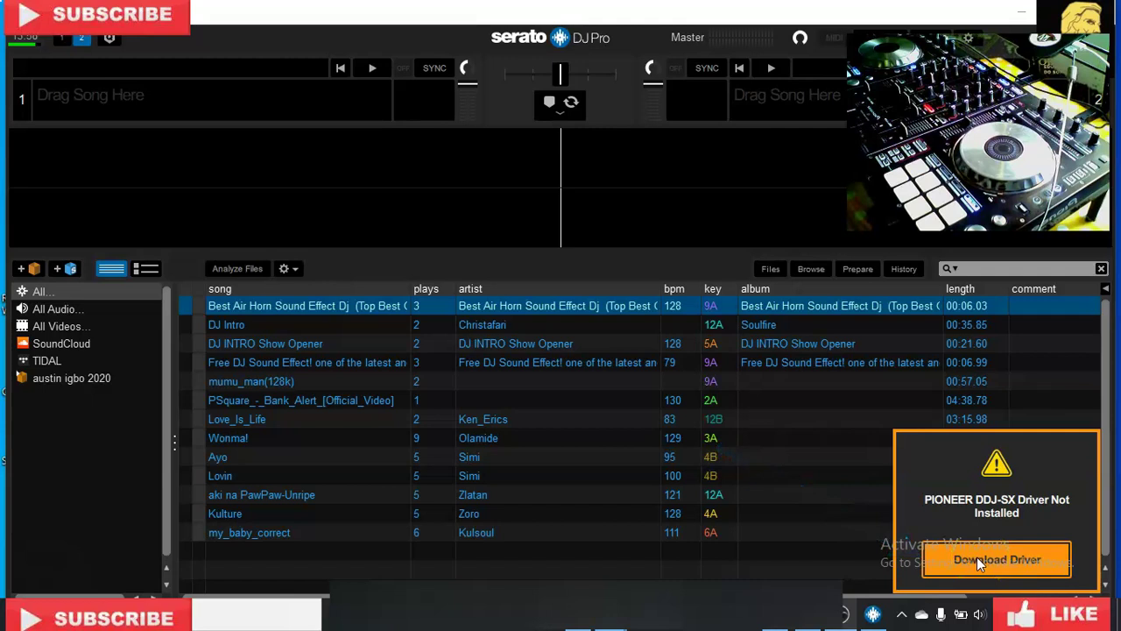
pyautogui.click(1012, 554)
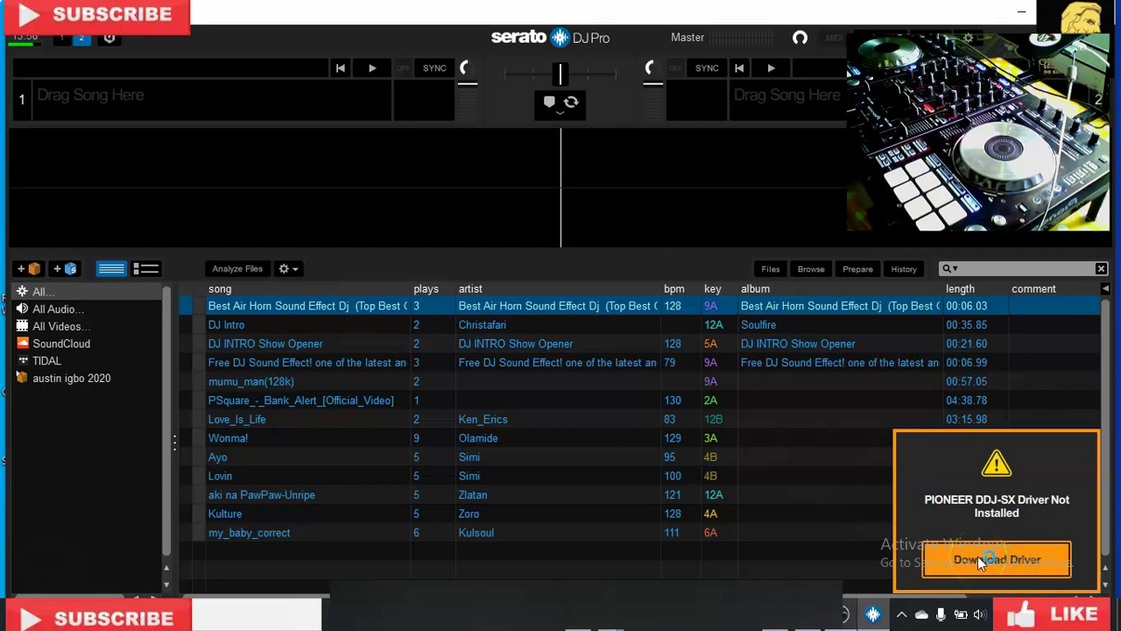
pyautogui.click(1008, 550)
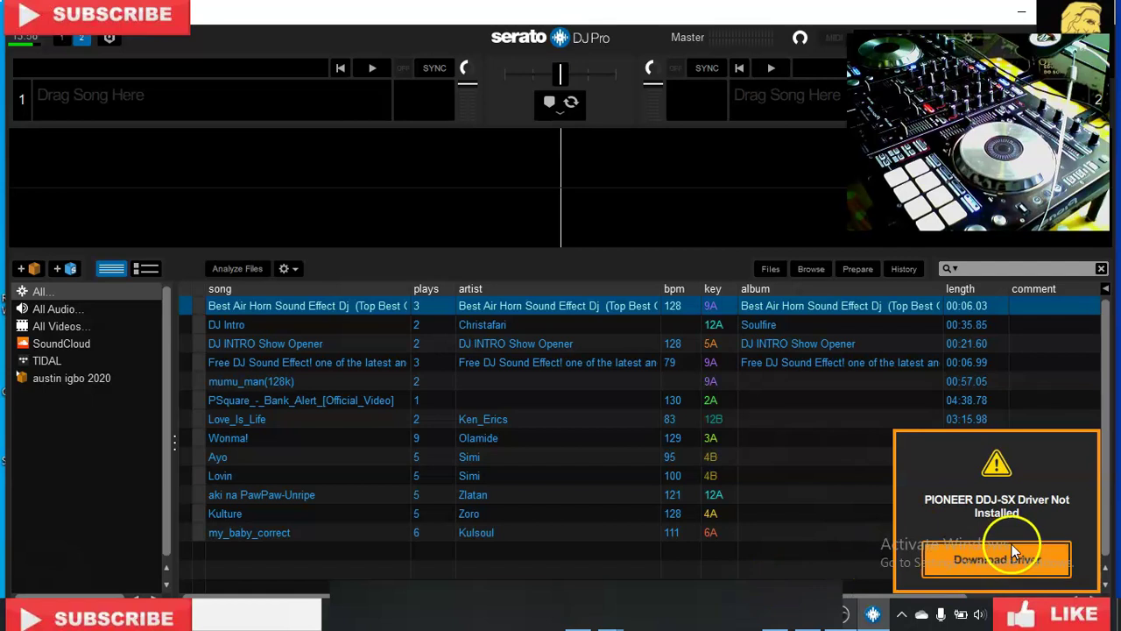
pyautogui.click(1005, 564)
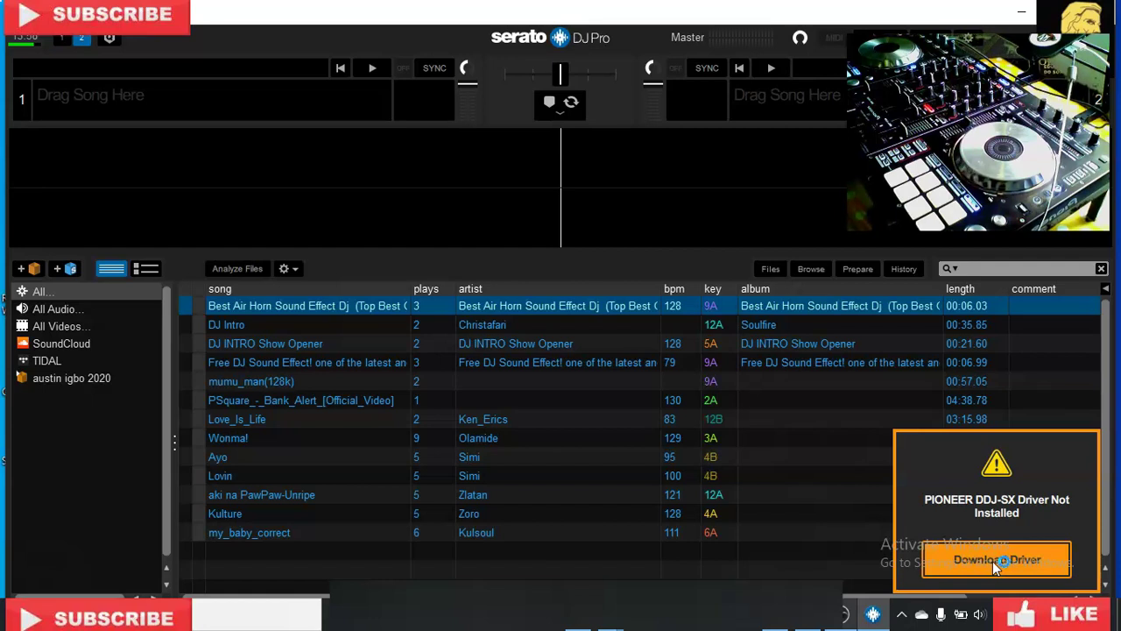
pyautogui.click(964, 550)
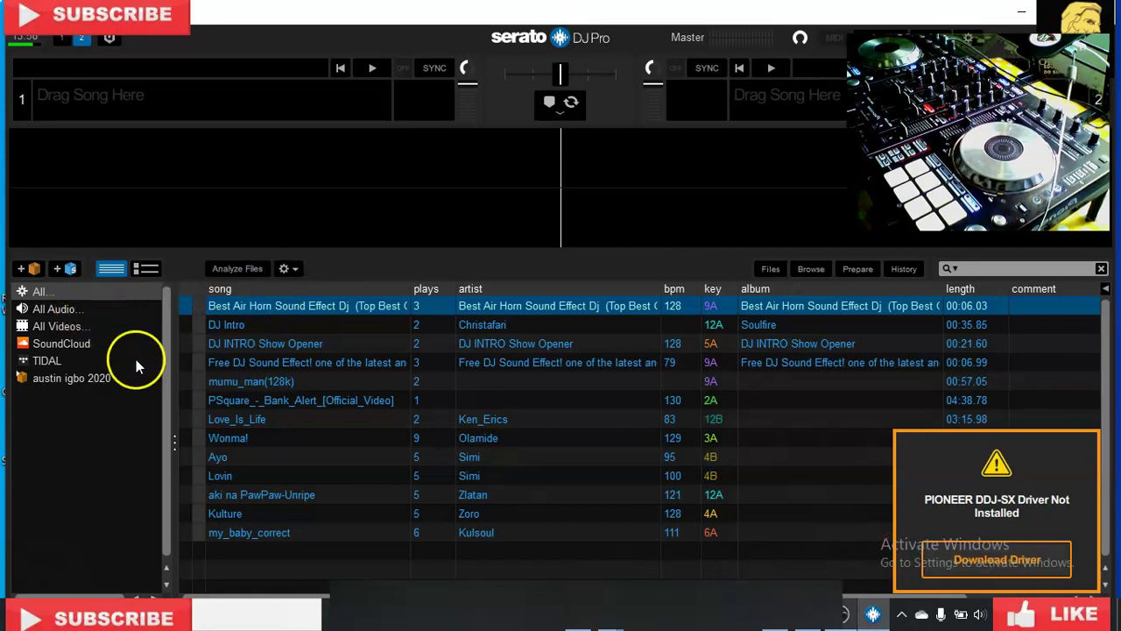
pyautogui.click(48, 361)
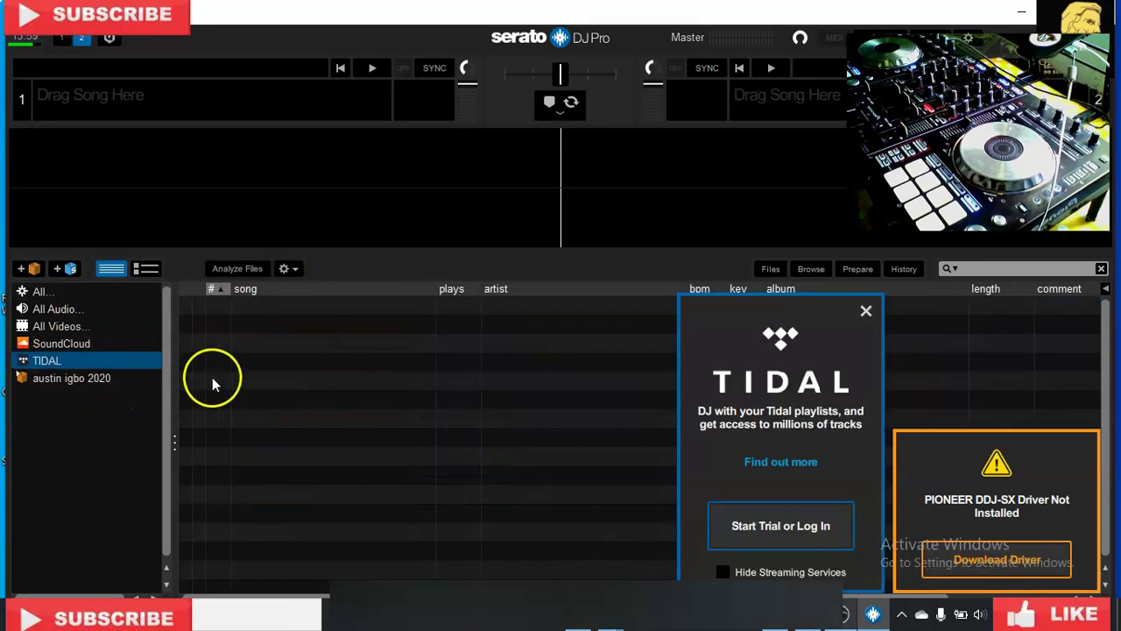
pyautogui.click(103, 292)
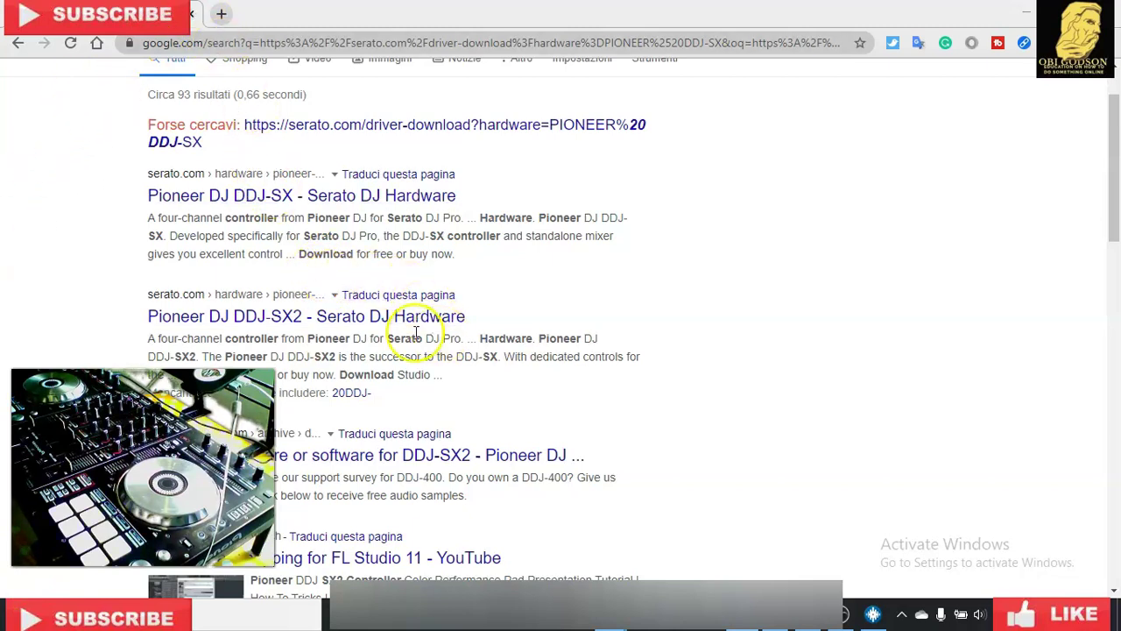
# Review the Google results for the Serato driver-download address and open the Pioneer DJ software and firmware page for the DDJ-SX
pyautogui.scroll(-5, 463, 409)
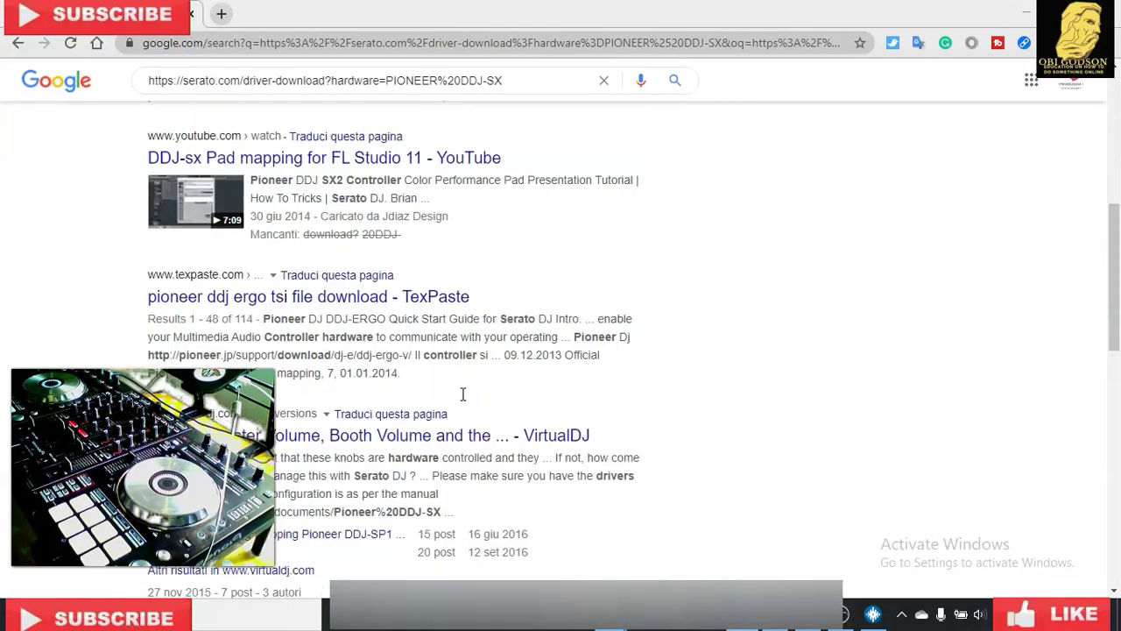
pyautogui.scroll(5, 462, 395)
pyautogui.scroll(1, 465, 366)
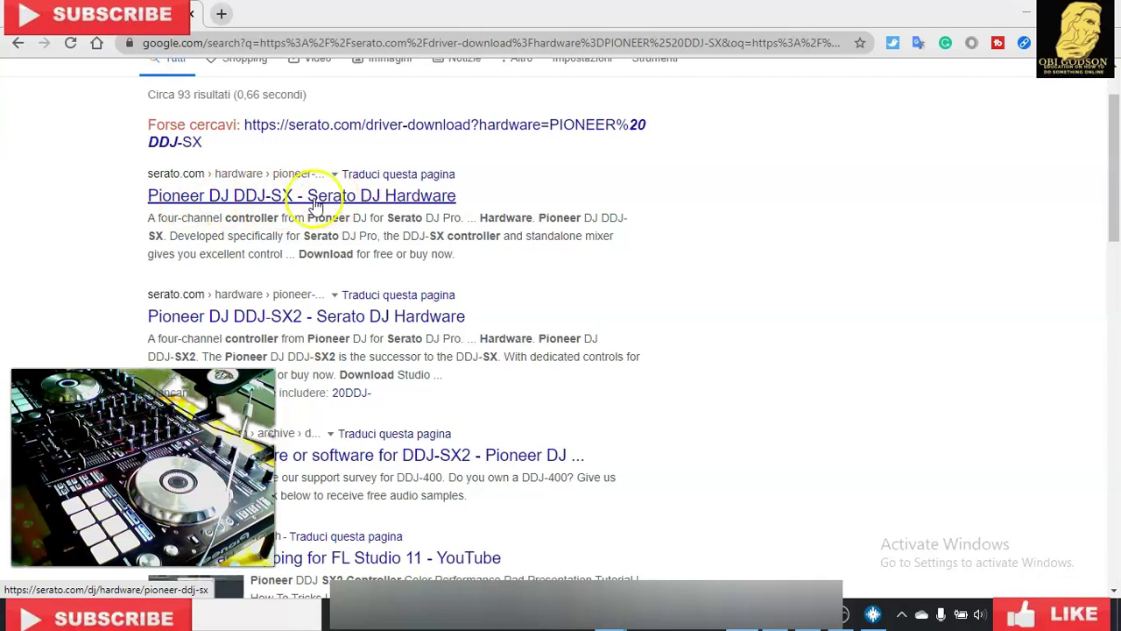
pyautogui.click(406, 201)
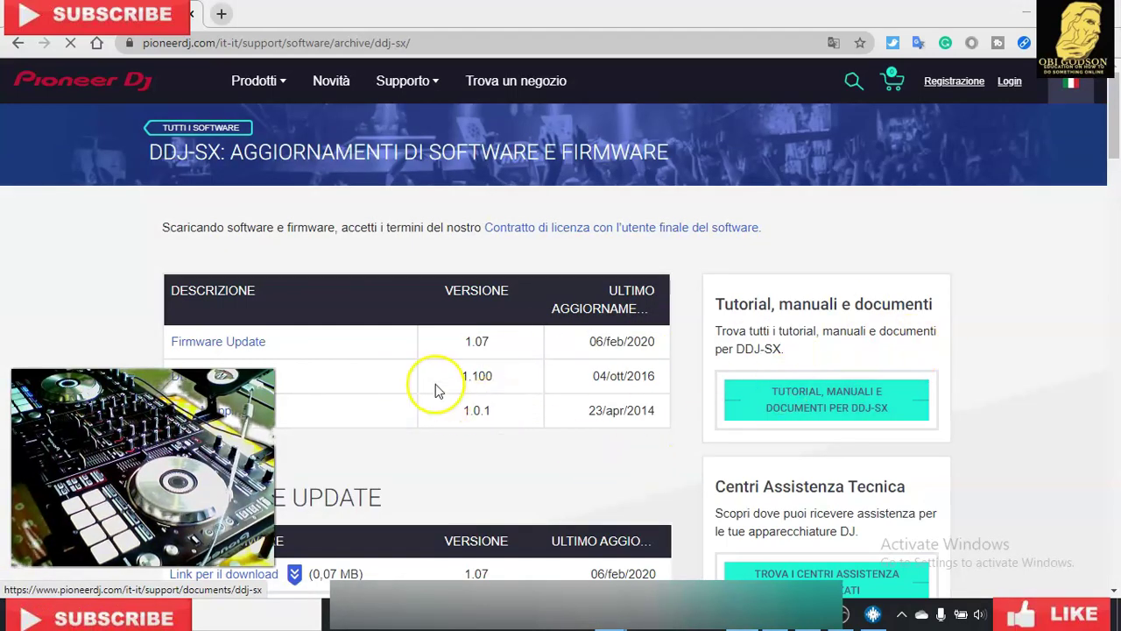
# Return to the Google results and look through the listed Pioneer and Serato pages for the DDJ-SX
pyautogui.click(17, 48)
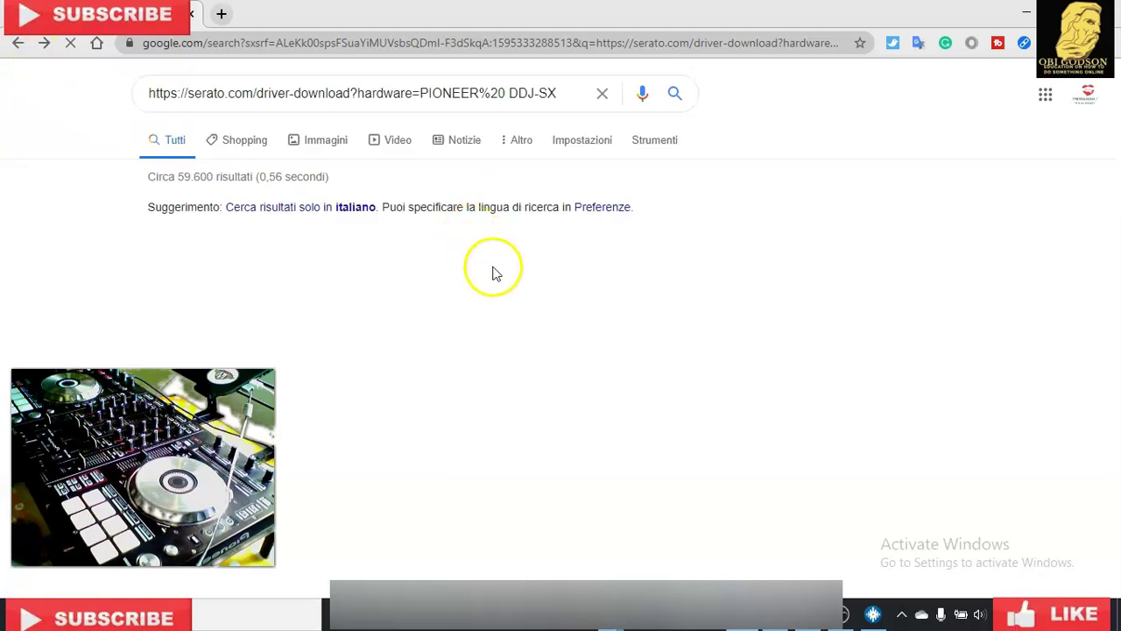
pyautogui.scroll(-2, 493, 270)
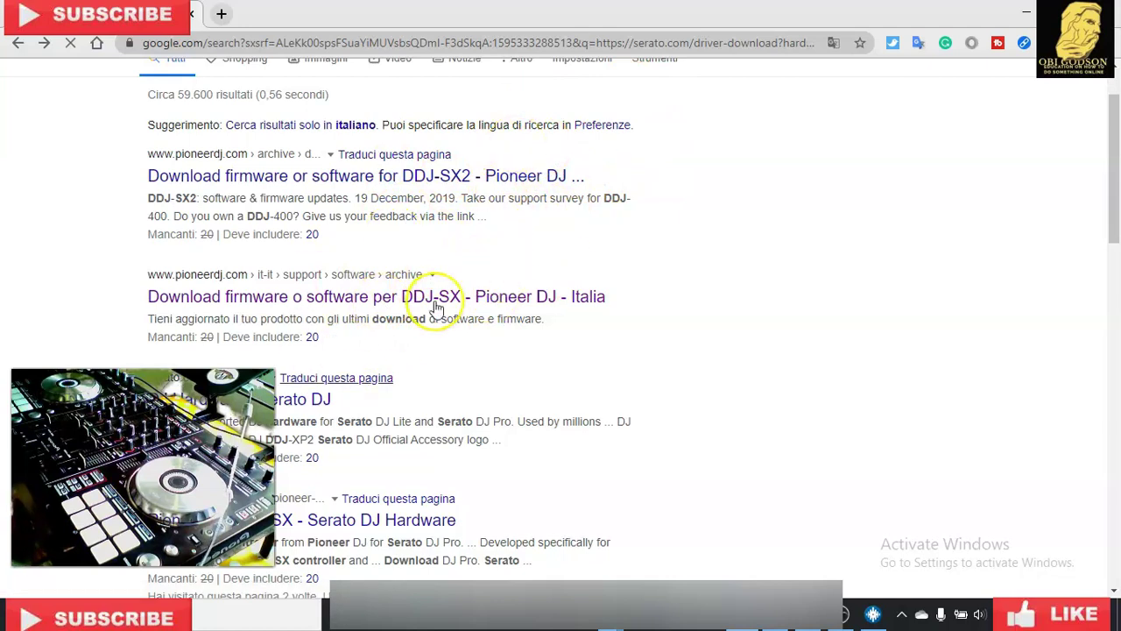
pyautogui.scroll(-3, 438, 310)
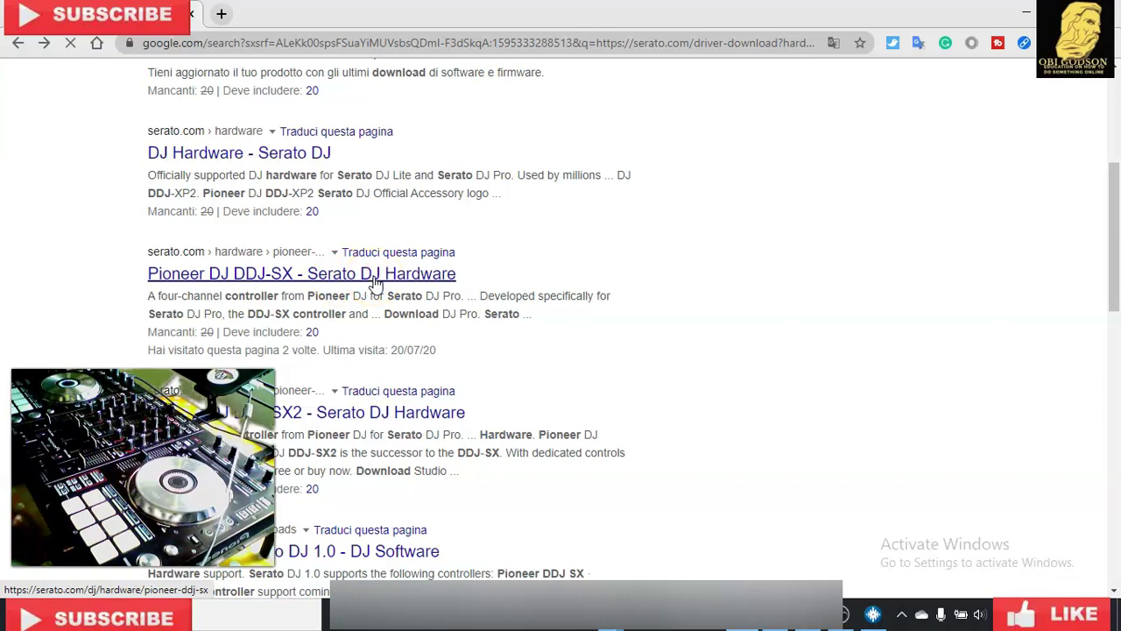
pyautogui.scroll(-3, 445, 350)
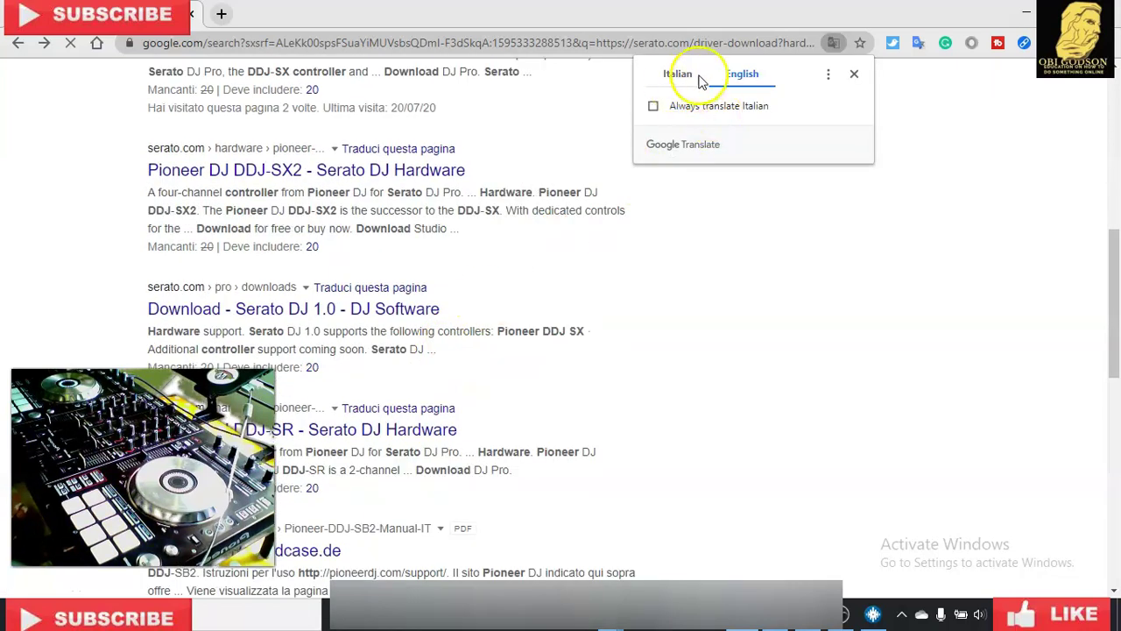
# Translate the search results page from Italian into English
pyautogui.click(676, 77)
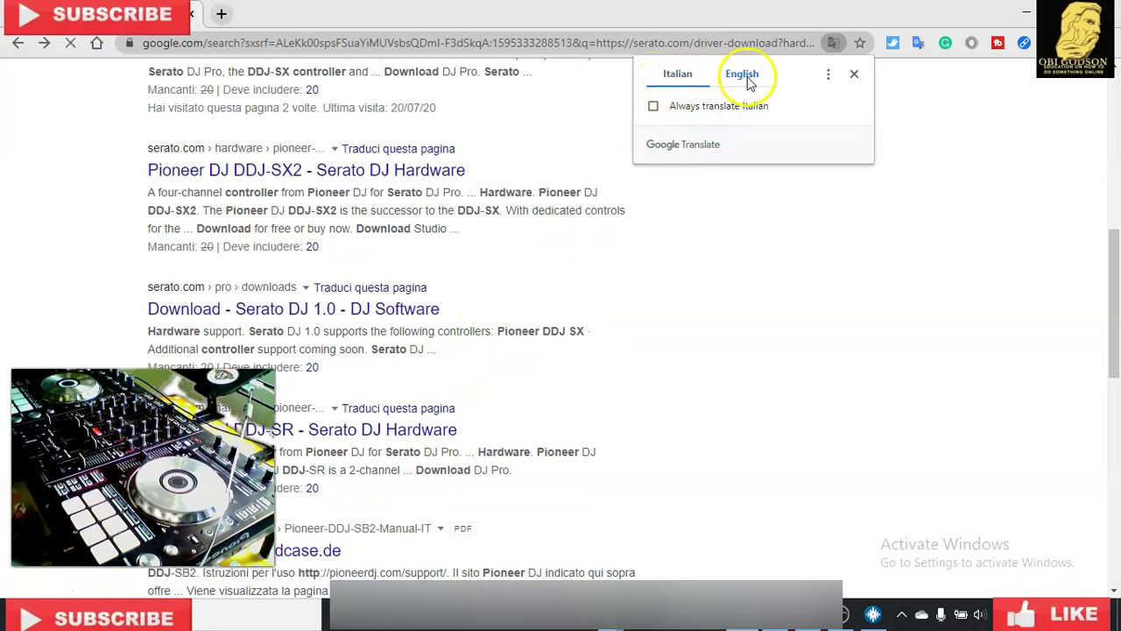
pyautogui.click(746, 77)
pyautogui.click(676, 75)
pyautogui.click(740, 76)
pyautogui.click(673, 84)
pyautogui.click(725, 84)
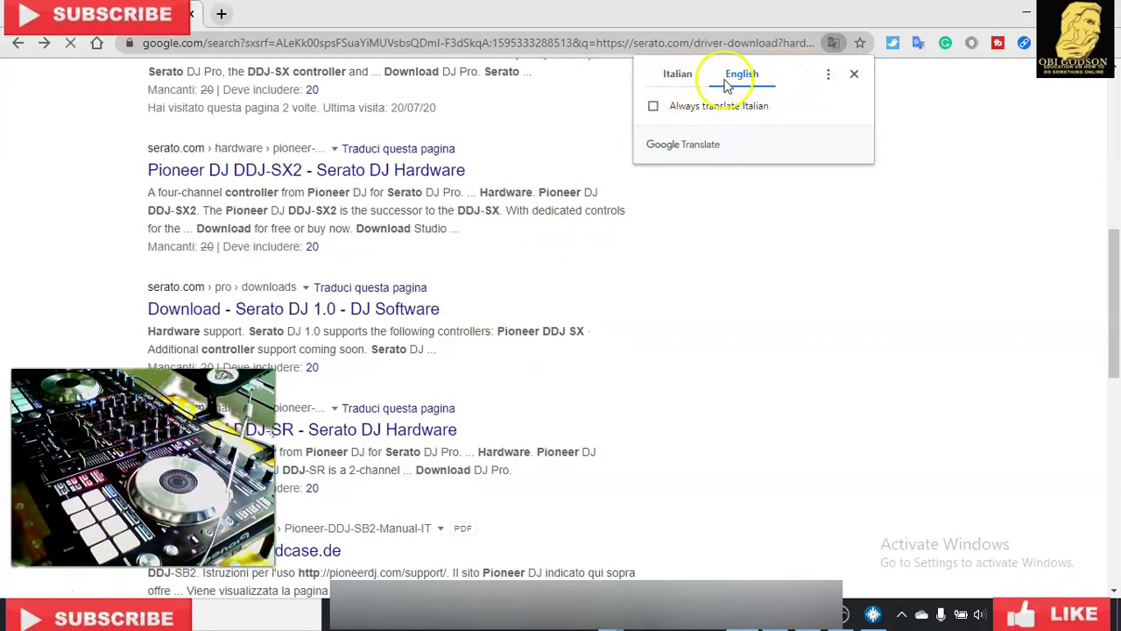
# Open the Pioneer DJ Italia search result offering firmware and software downloads for the DDJ-SX
pyautogui.scroll(-2, 481, 320)
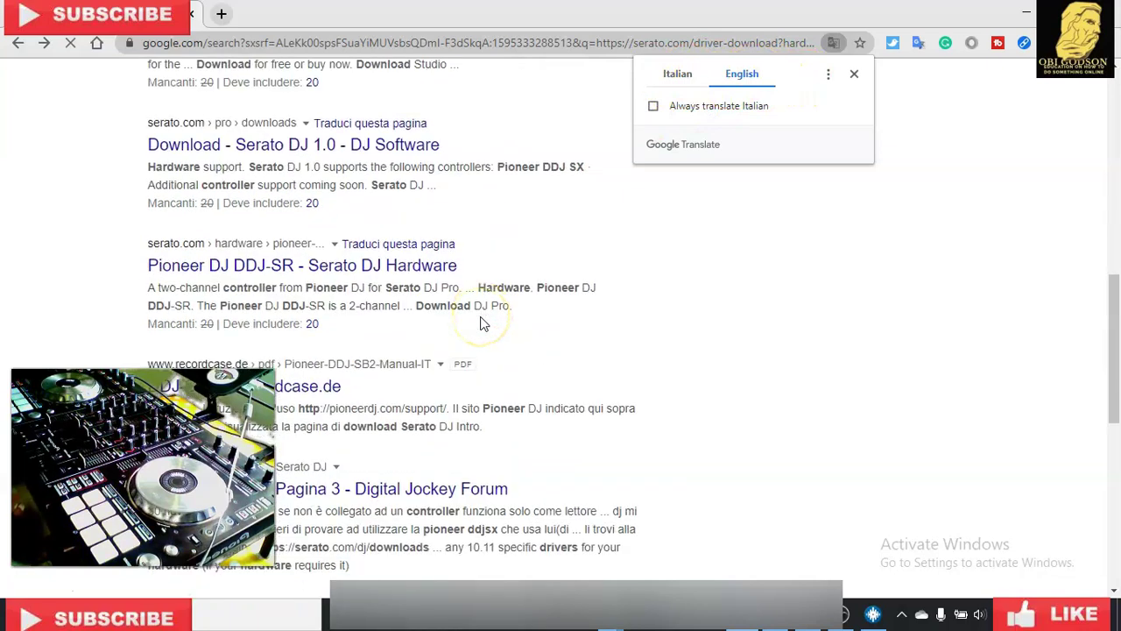
pyautogui.scroll(-1, 481, 324)
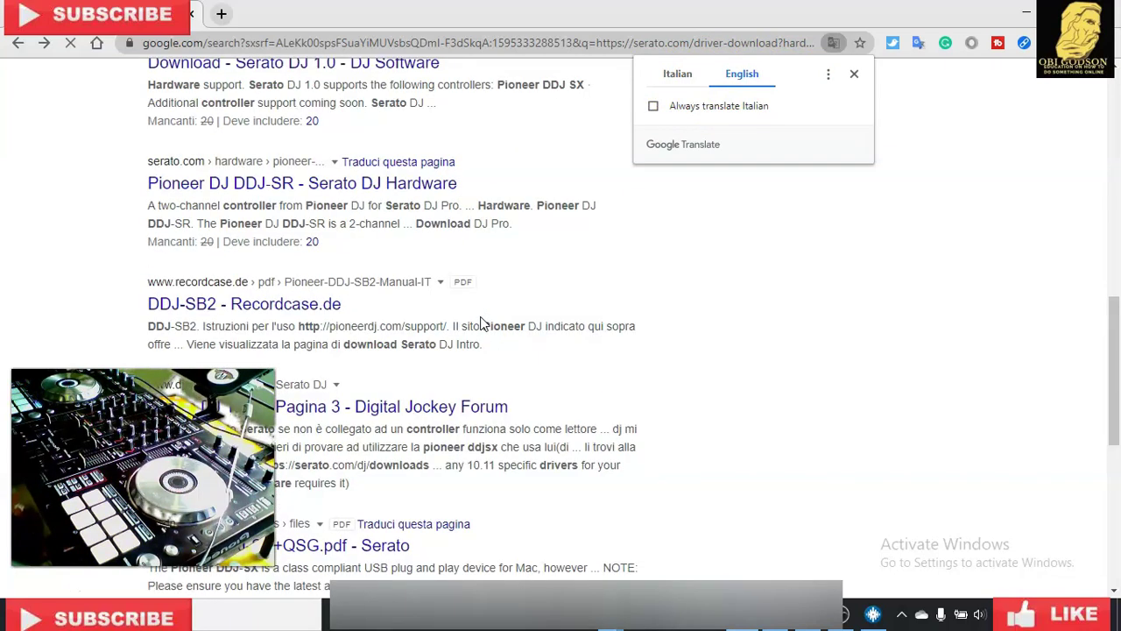
pyautogui.scroll(4, 480, 322)
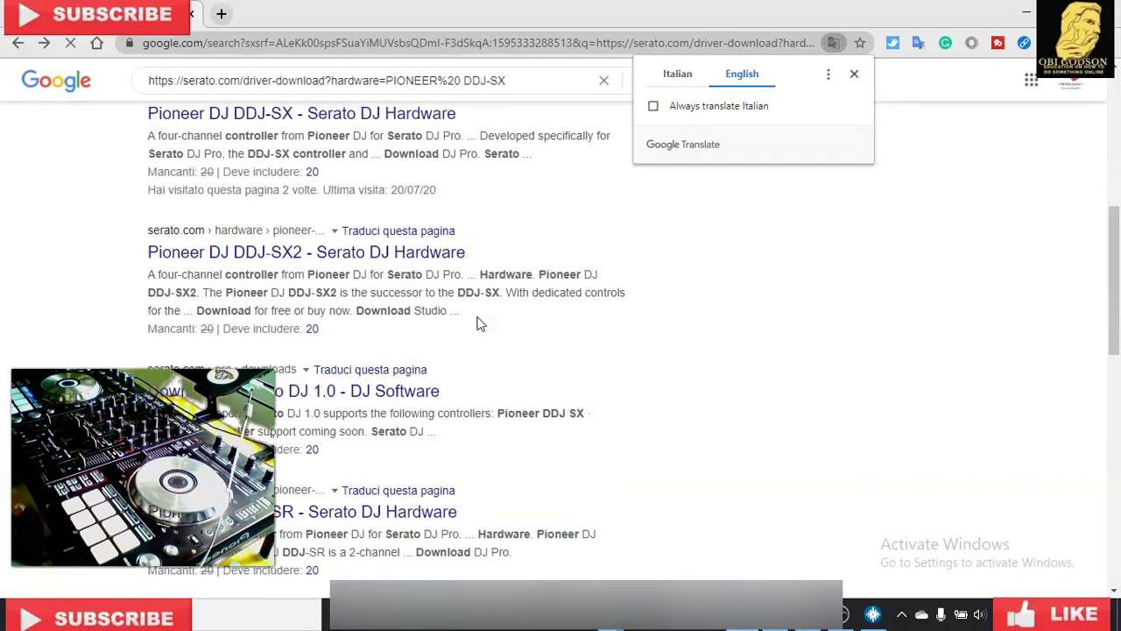
pyautogui.scroll(3, 285, 250)
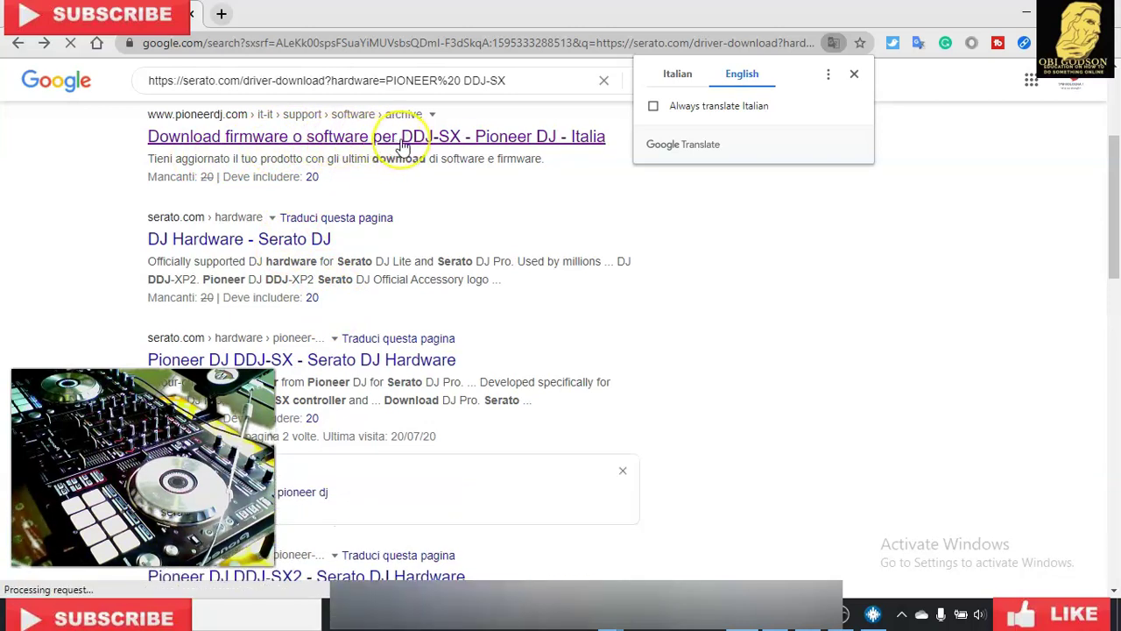
pyautogui.scroll(2, 403, 145)
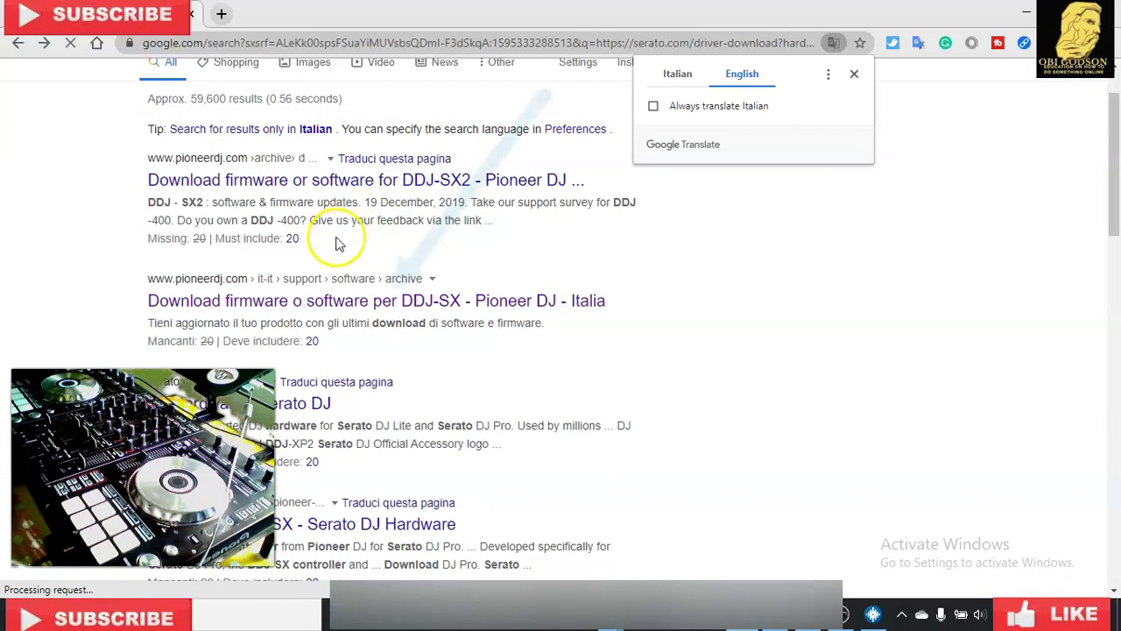
pyautogui.click(326, 302)
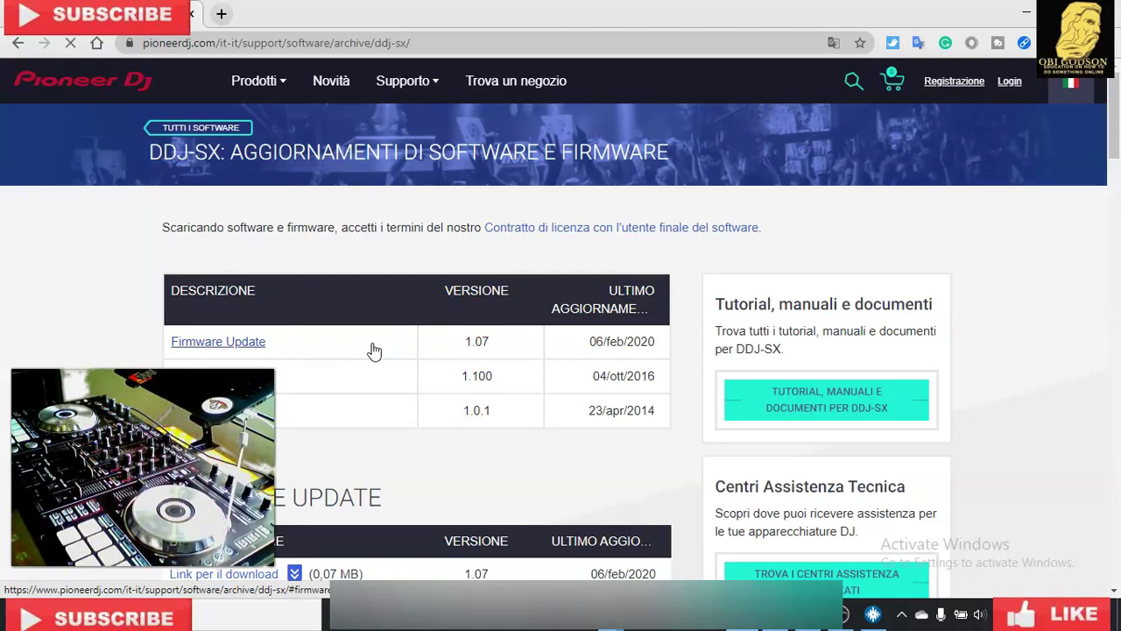
# Change the Pioneer DJ website's location to United Kingdom under Europe
pyautogui.click(1075, 85)
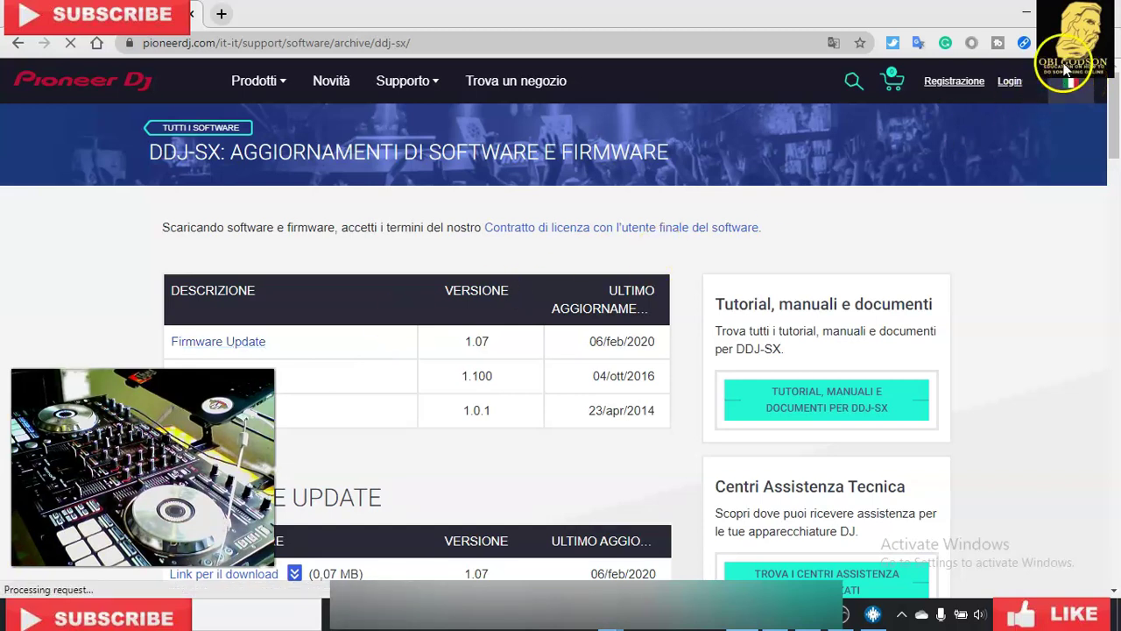
pyautogui.click(1065, 91)
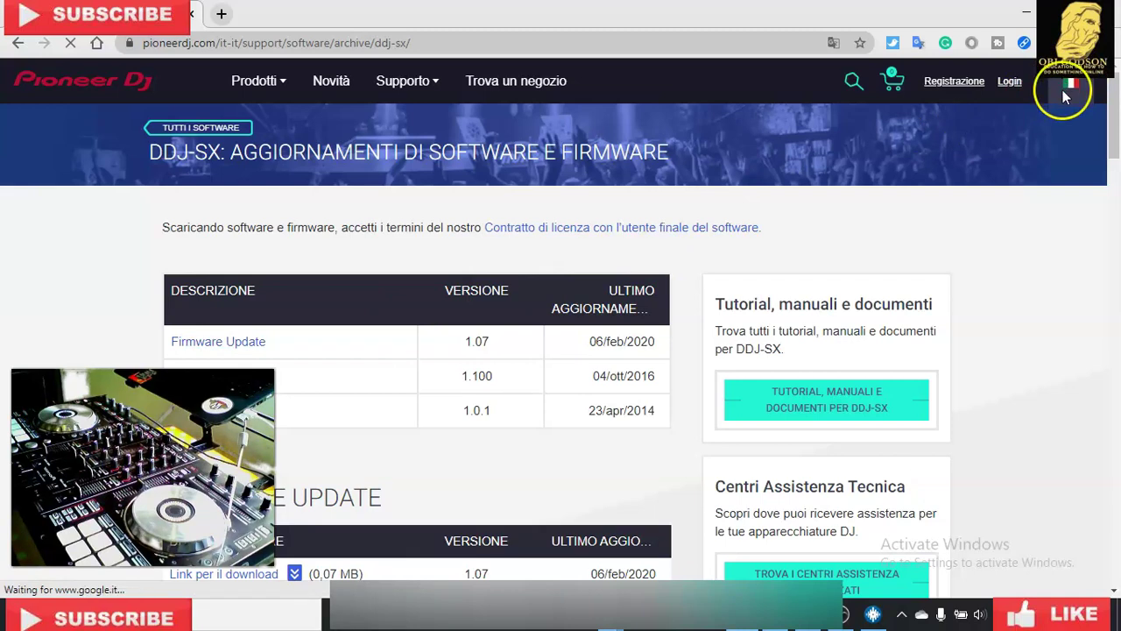
pyautogui.click(1065, 90)
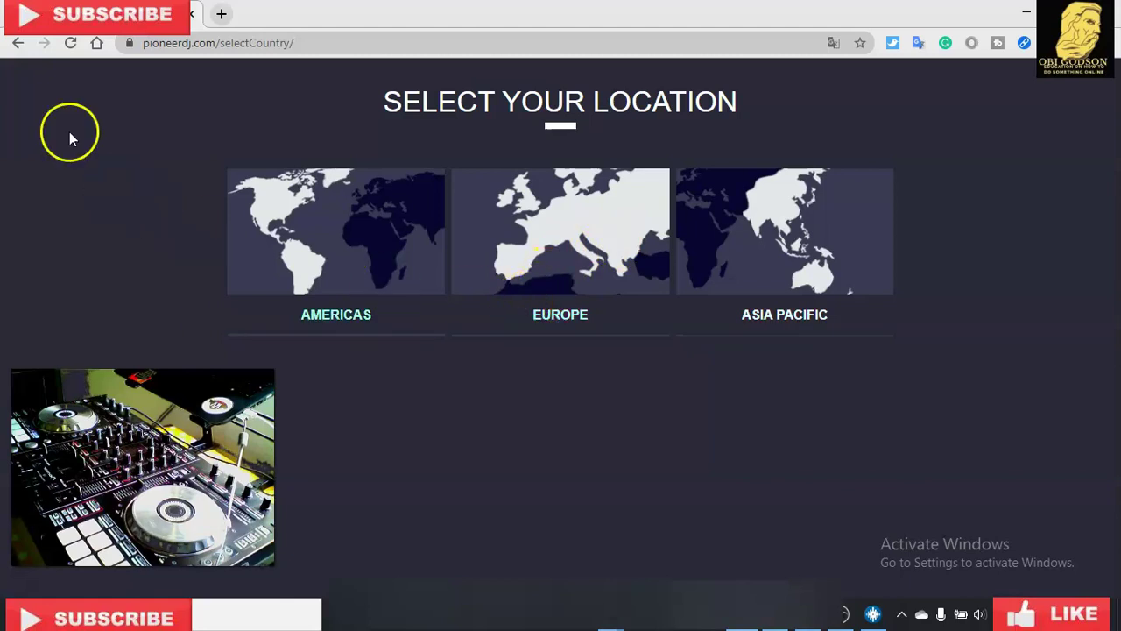
pyautogui.click(525, 268)
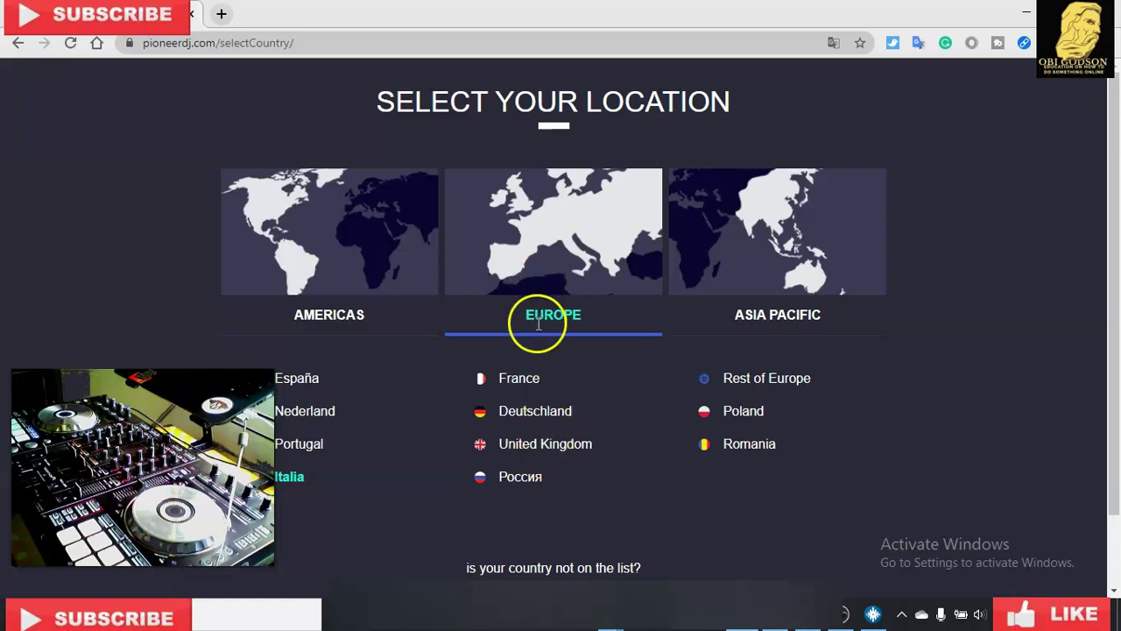
pyautogui.click(529, 449)
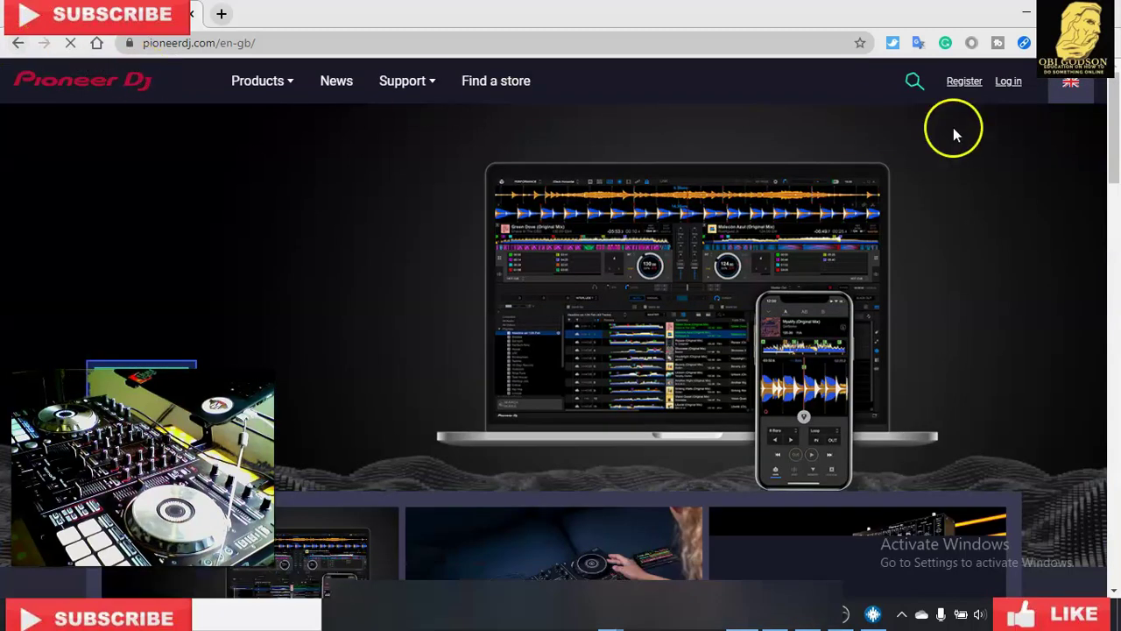
# Look through the UK Pioneer DJ home page for the support and software sections
pyautogui.scroll(-4, 649, 322)
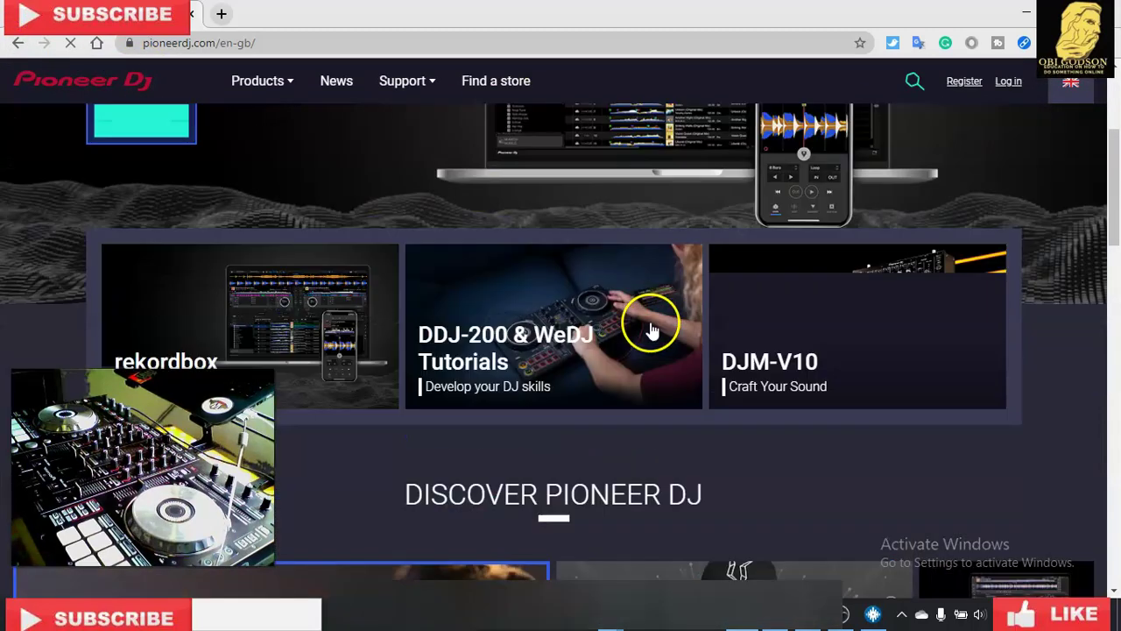
pyautogui.scroll(-8, 652, 329)
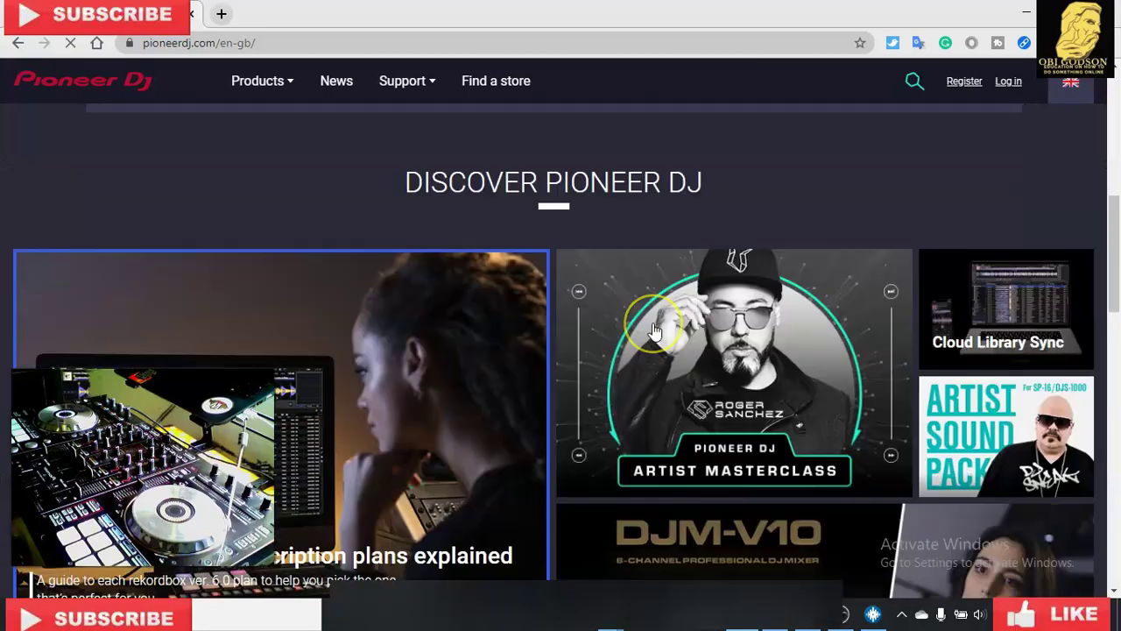
pyautogui.scroll(-10, 653, 331)
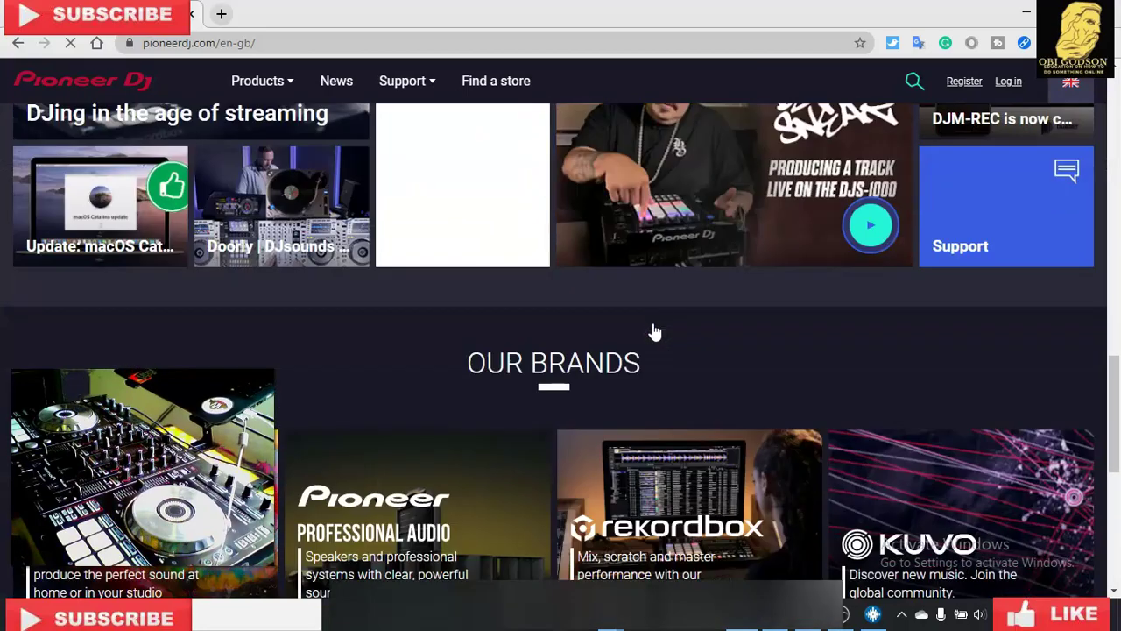
pyautogui.scroll(-2, 652, 331)
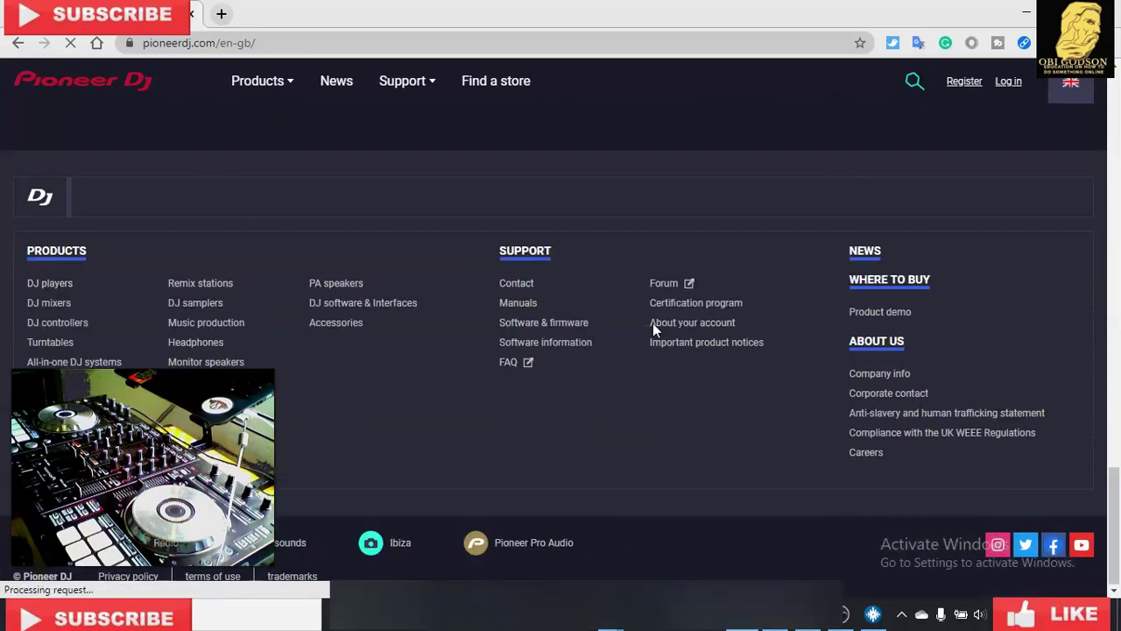
pyautogui.scroll(3, 653, 331)
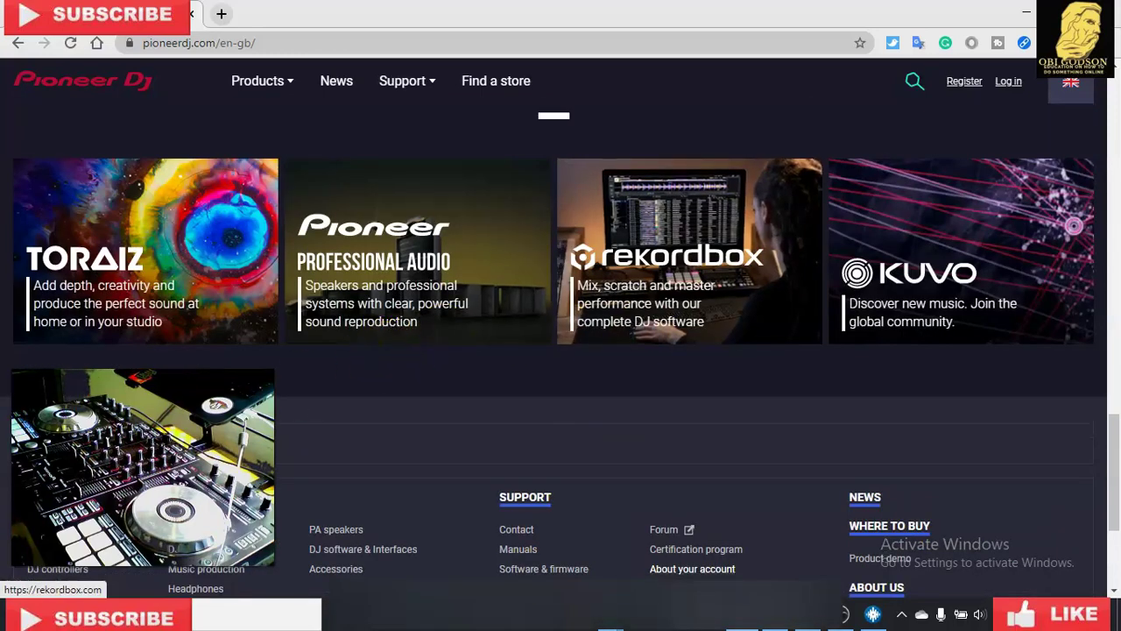
pyautogui.scroll(10, 531, 276)
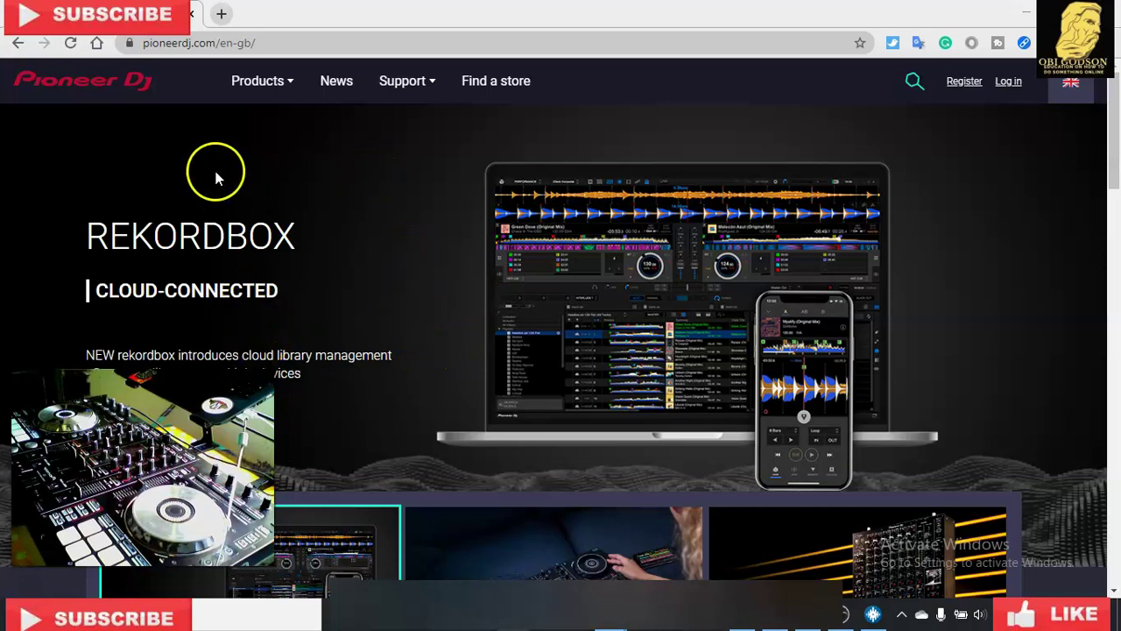
# Open the overview page covering all Pioneer DJ support topics
pyautogui.moveTo(249, 83)
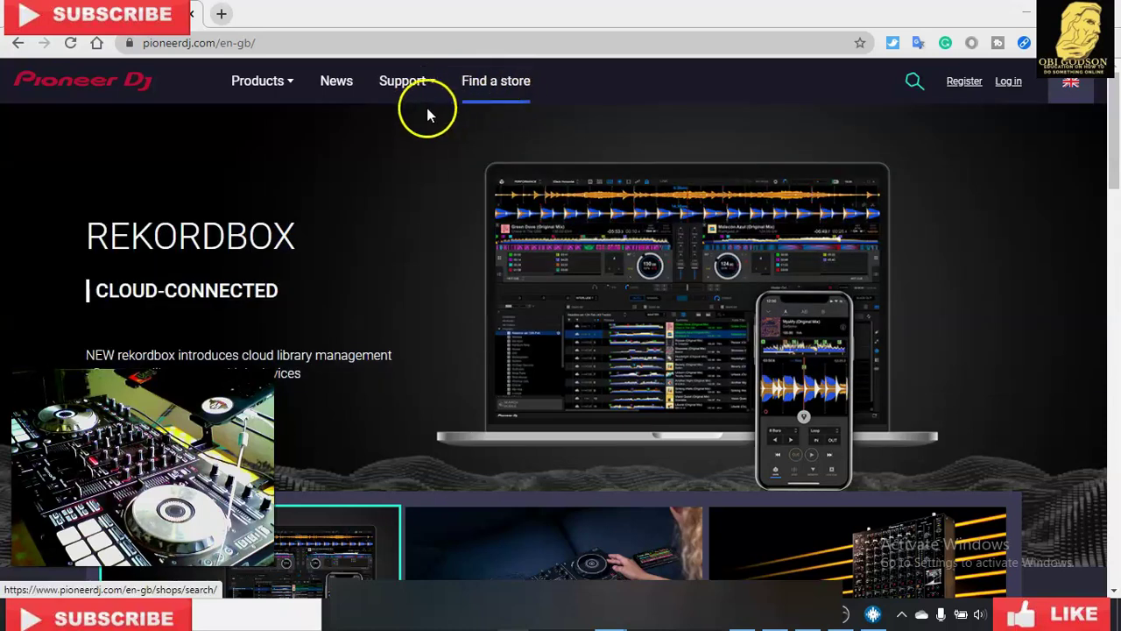
pyautogui.moveTo(406, 104)
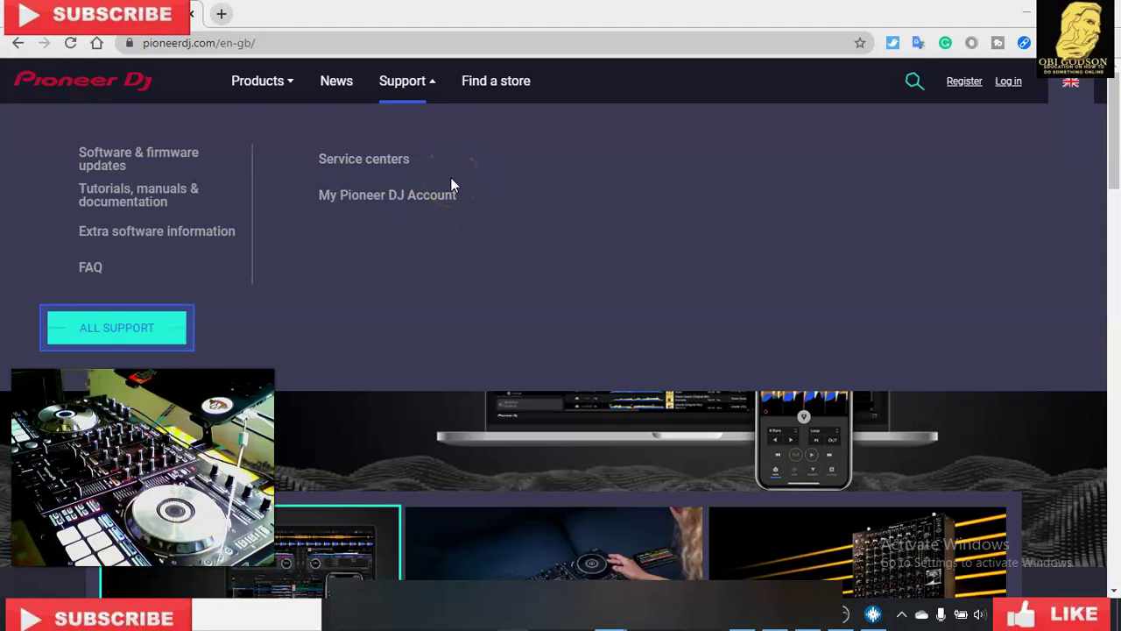
pyautogui.click(111, 337)
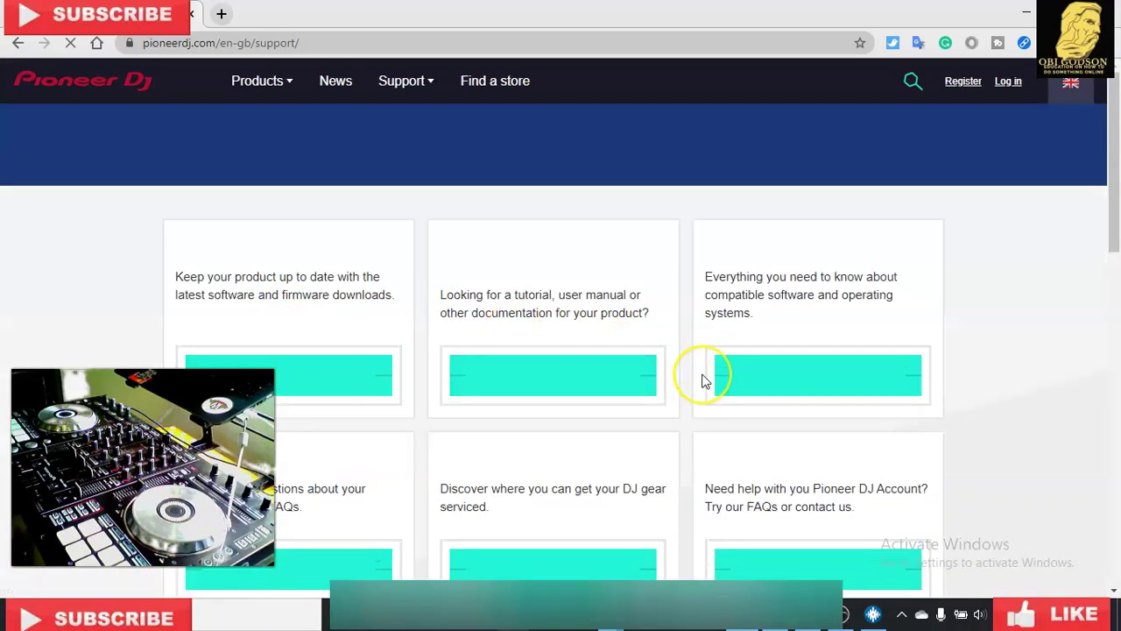
# Look through the Support page's sections and footer links for software and driver downloads
pyautogui.scroll(-4, 703, 379)
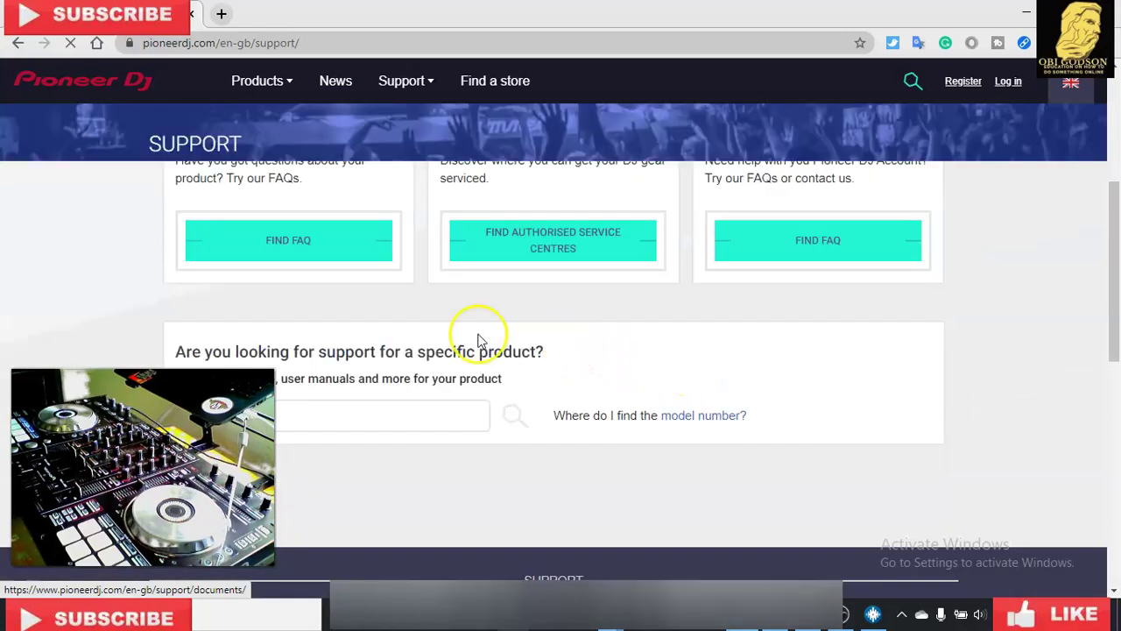
pyautogui.scroll(1, 372, 314)
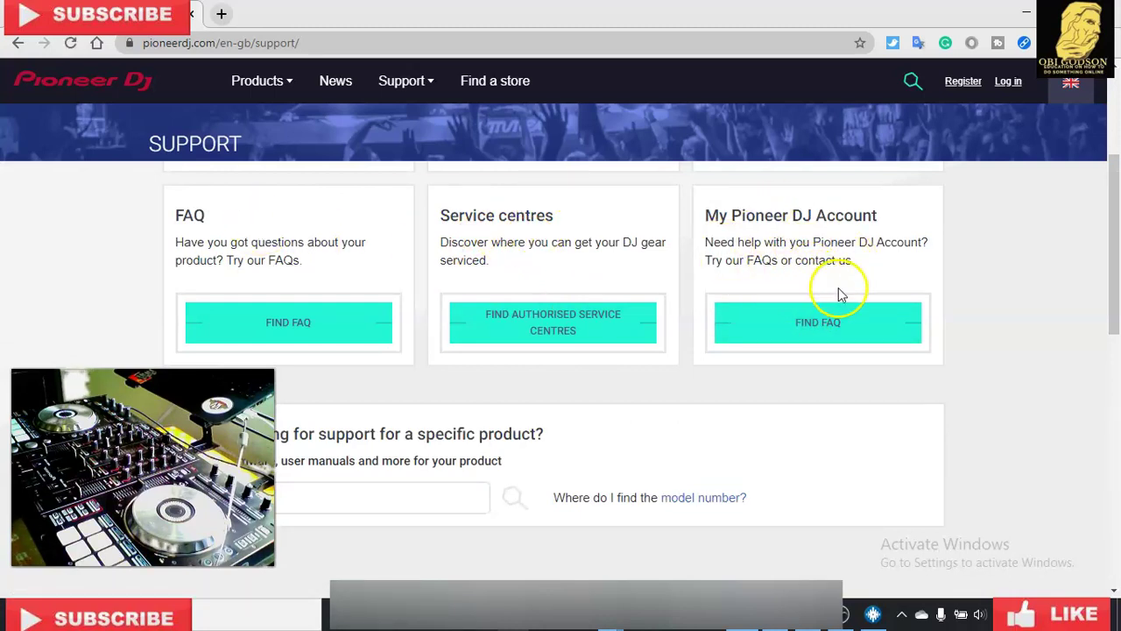
pyautogui.scroll(2, 838, 293)
pyautogui.scroll(1, 838, 294)
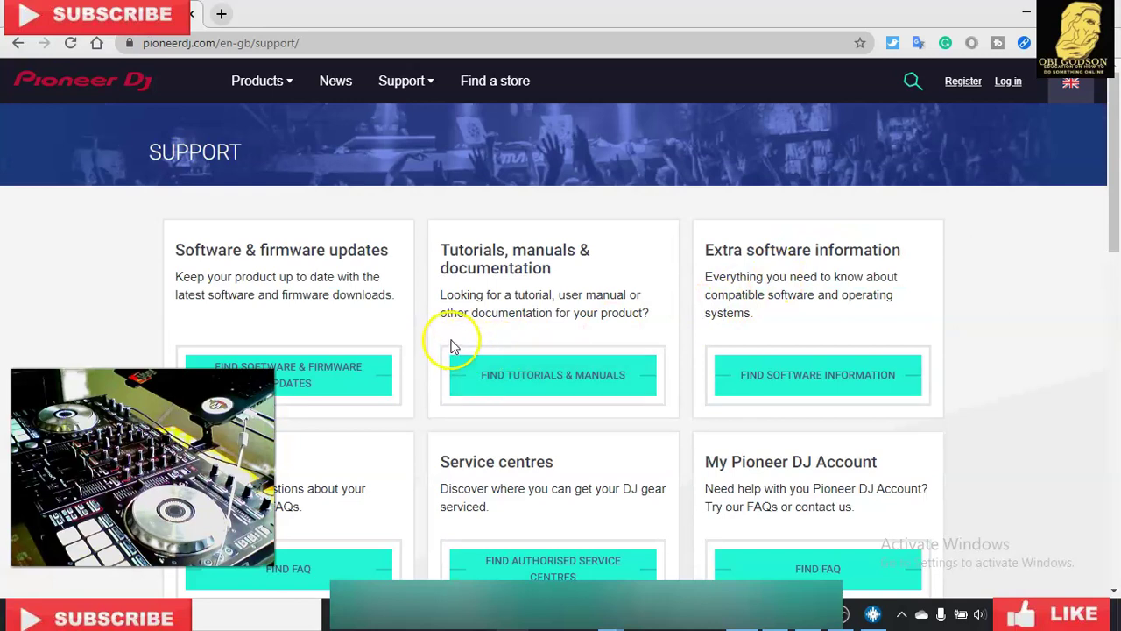
pyautogui.scroll(-8, 636, 325)
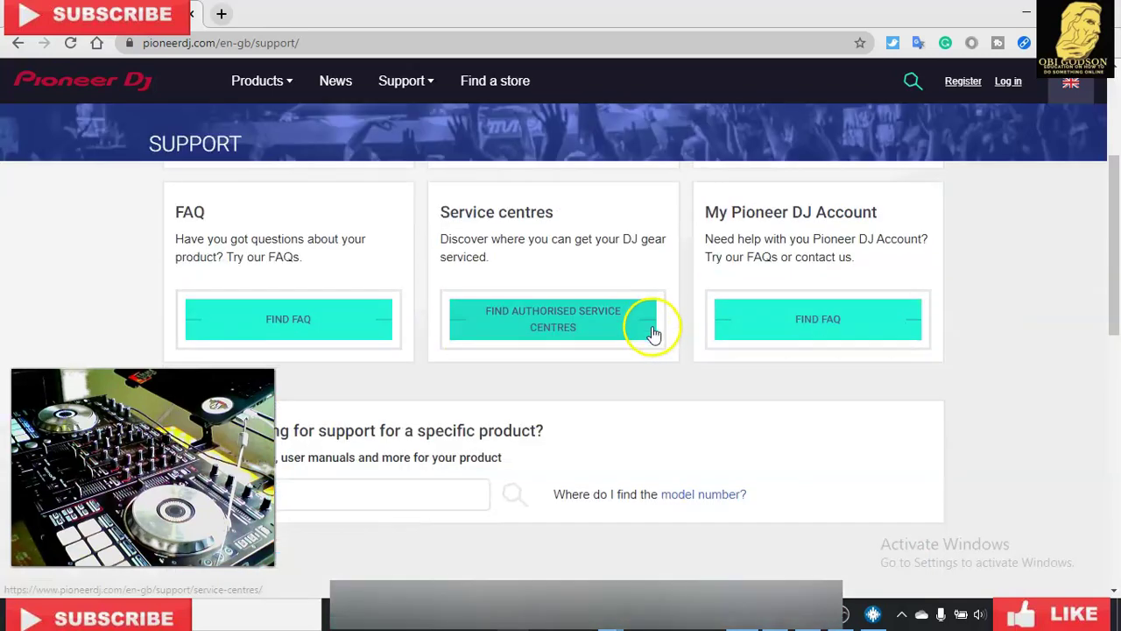
pyautogui.scroll(-5, 653, 328)
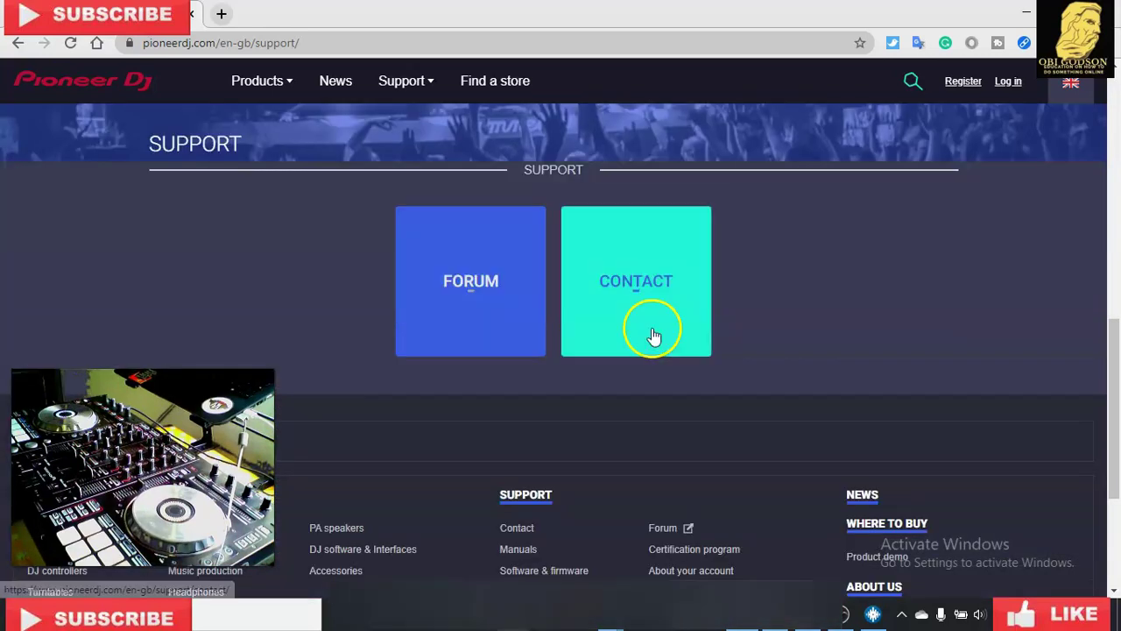
pyautogui.scroll(-1, 653, 335)
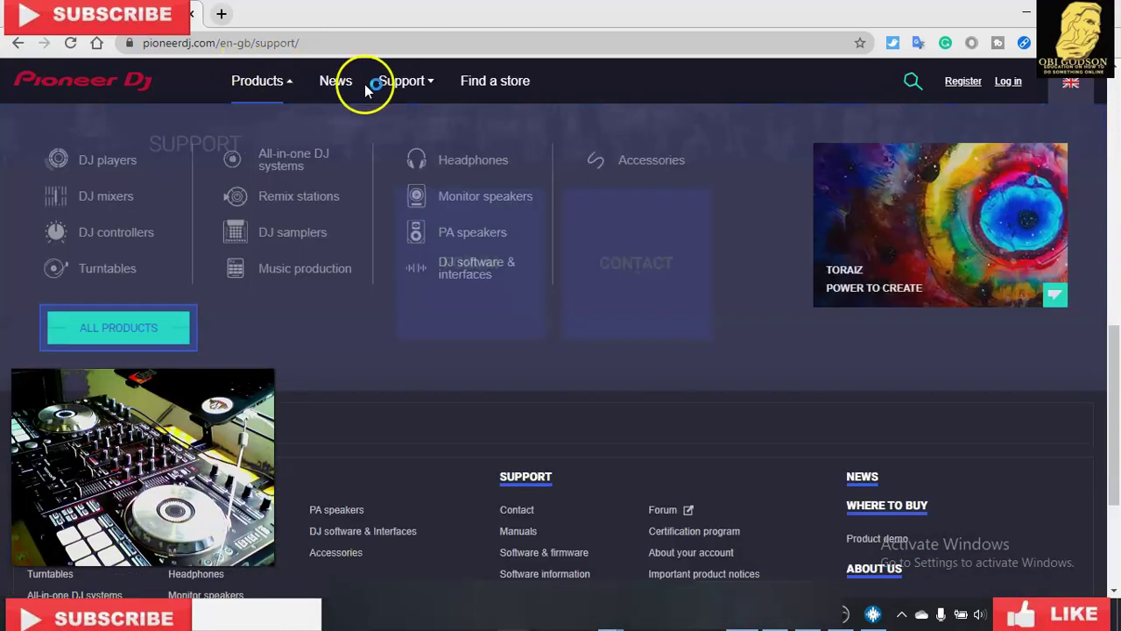
# Open the Software & firmware updates support page and check how its product list begins
pyautogui.moveTo(411, 85)
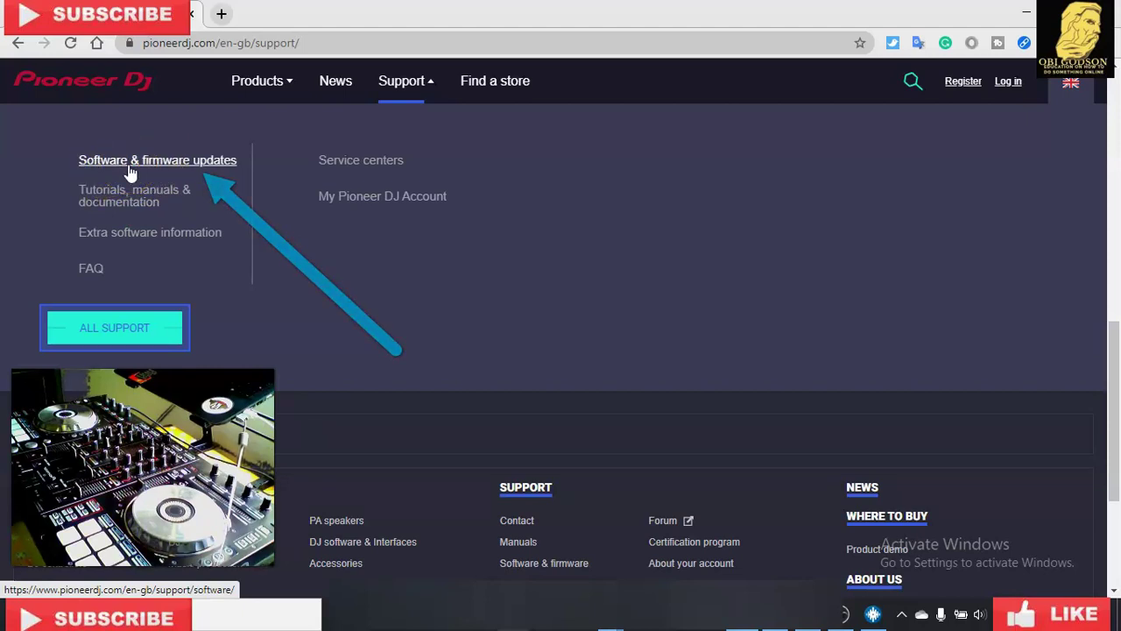
pyautogui.click(129, 166)
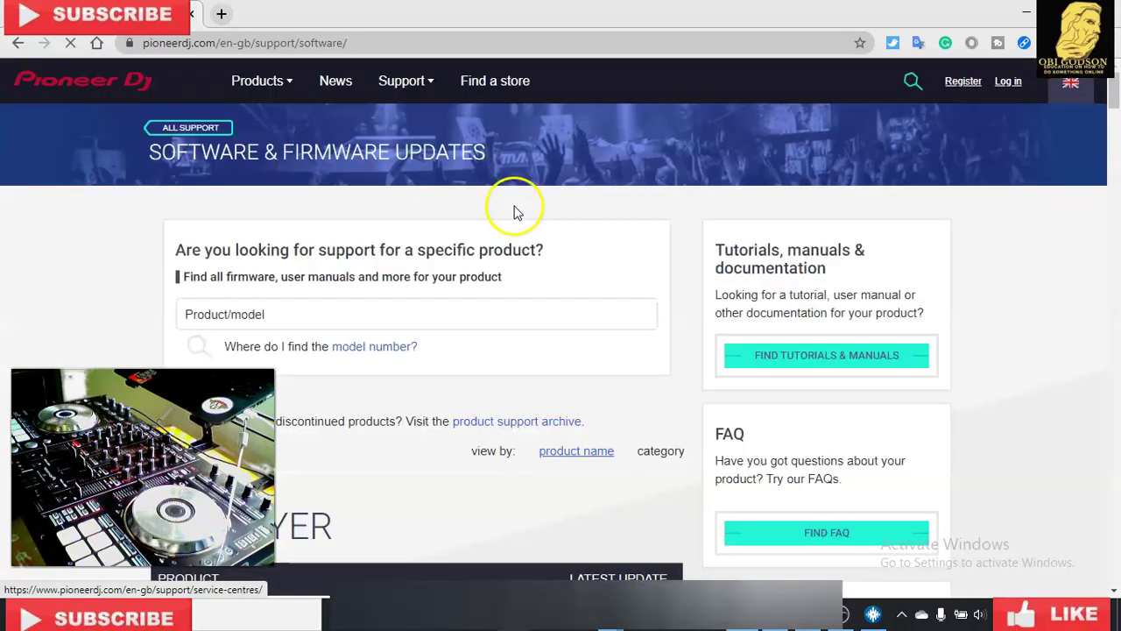
pyautogui.scroll(-5, 481, 250)
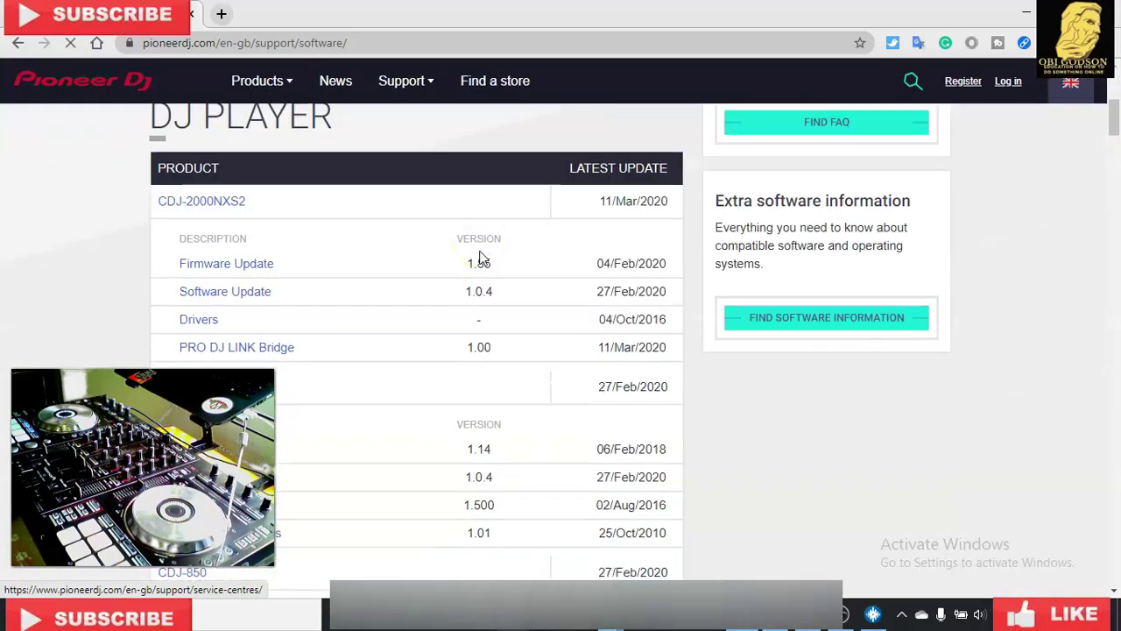
pyautogui.scroll(2, 443, 242)
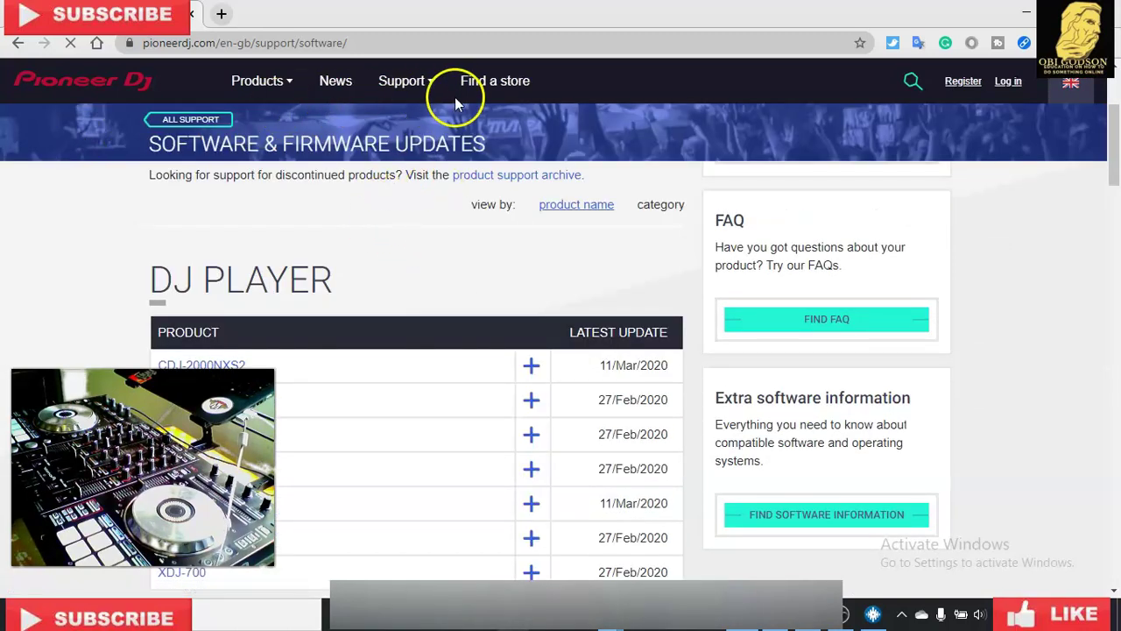
pyautogui.click(431, 79)
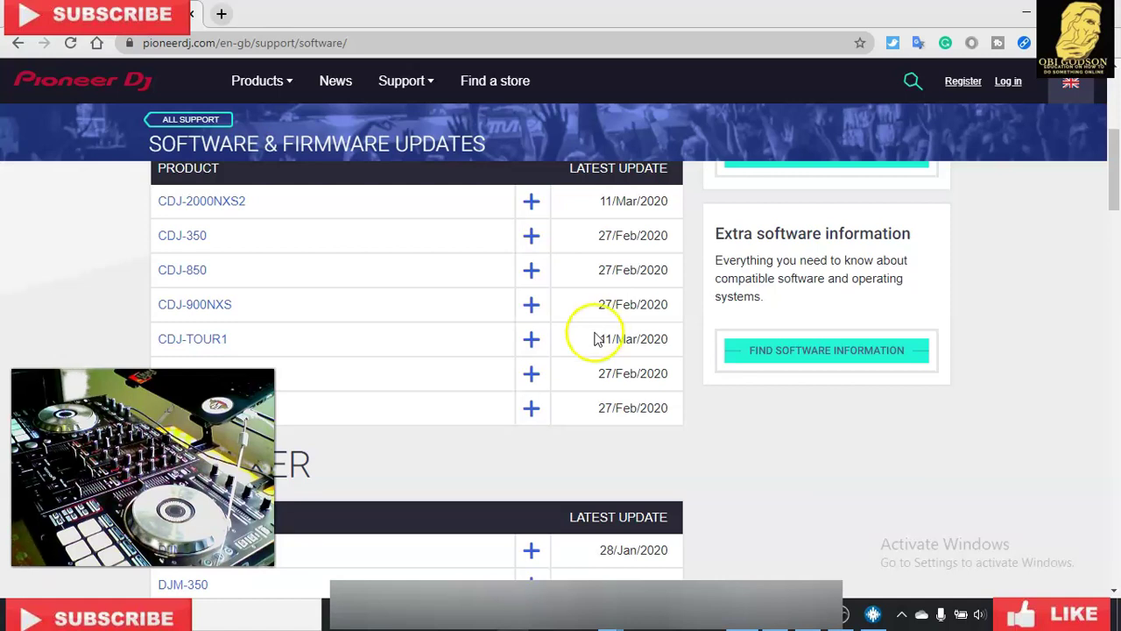
# Look through the product categories on the Software & firmware updates page for the DDJ-SX controller
pyautogui.scroll(-1, 517, 370)
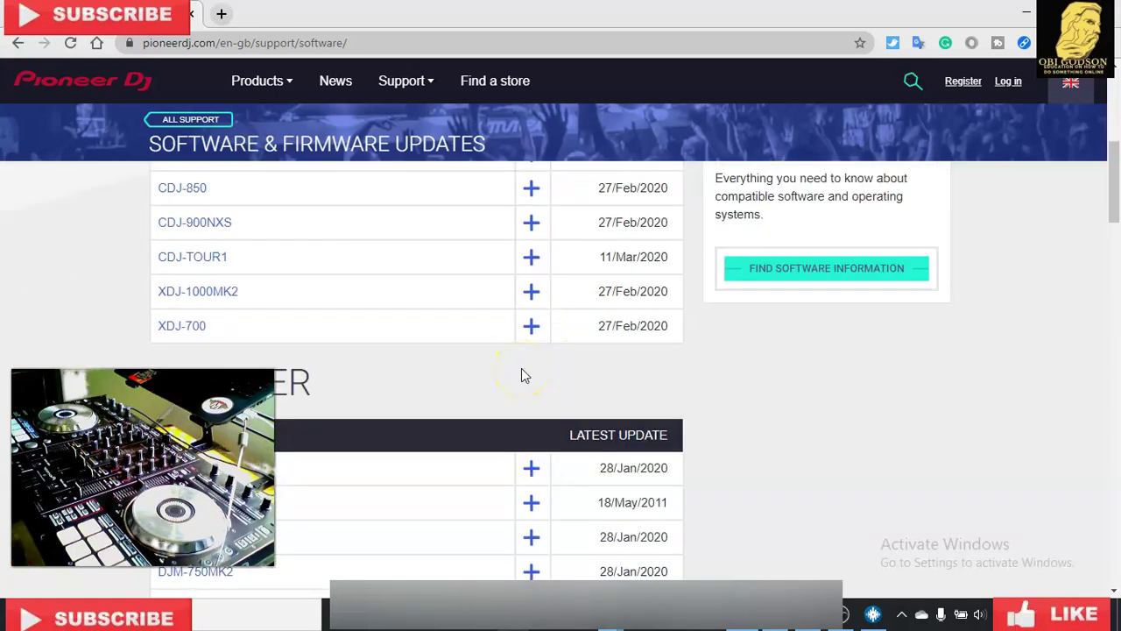
pyautogui.scroll(-1, 521, 375)
pyautogui.scroll(-2, 520, 375)
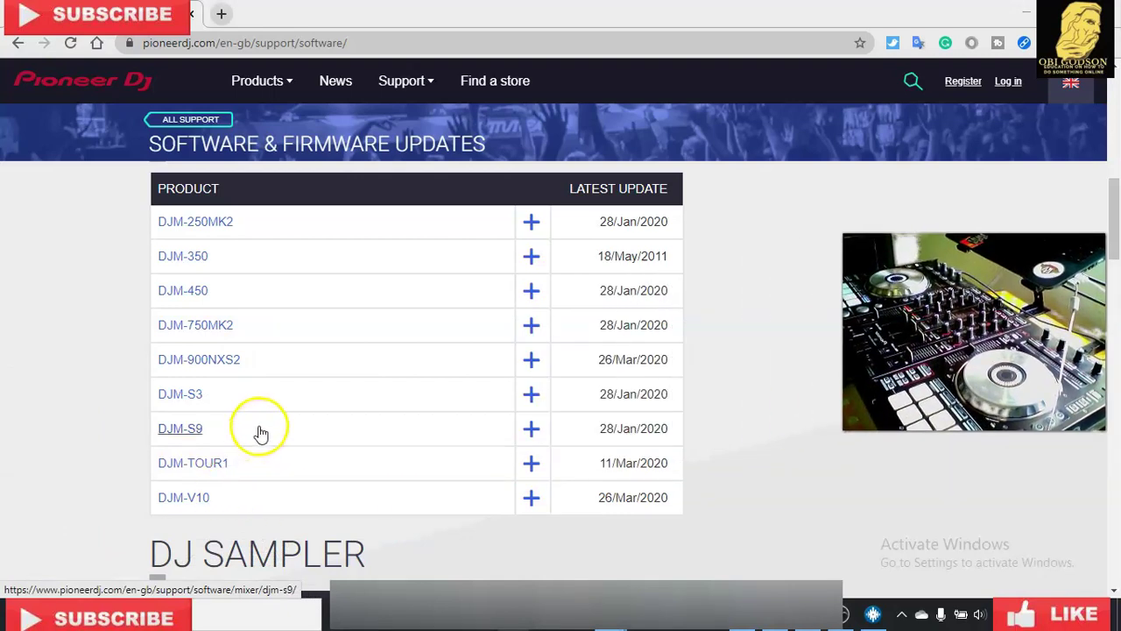
pyautogui.scroll(-2, 270, 403)
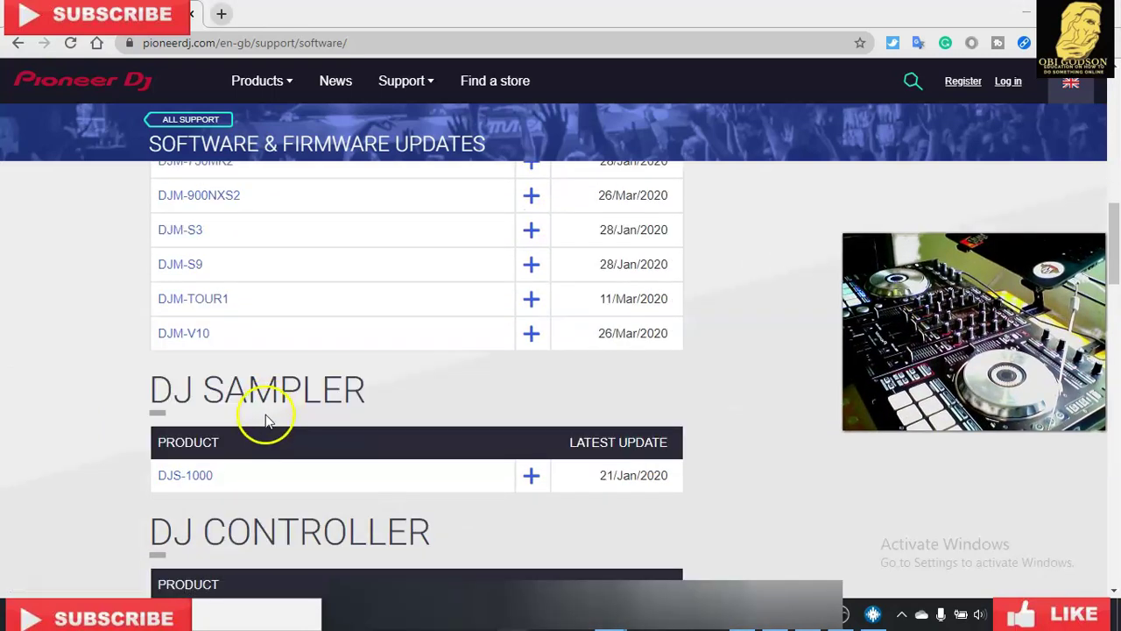
pyautogui.scroll(-4, 267, 422)
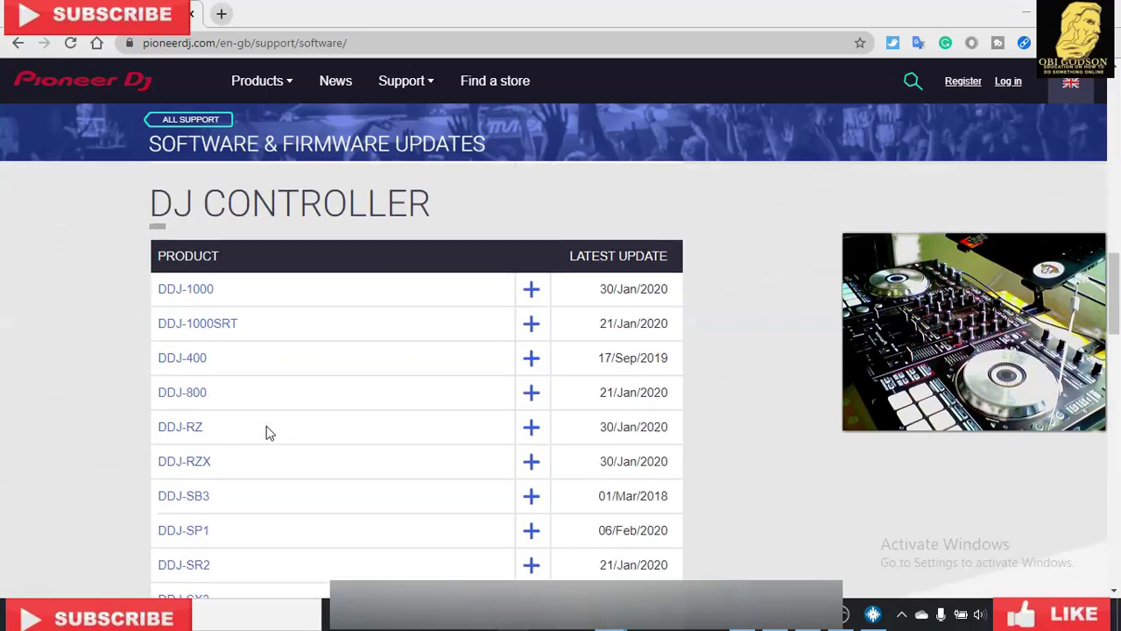
pyautogui.scroll(-2, 225, 552)
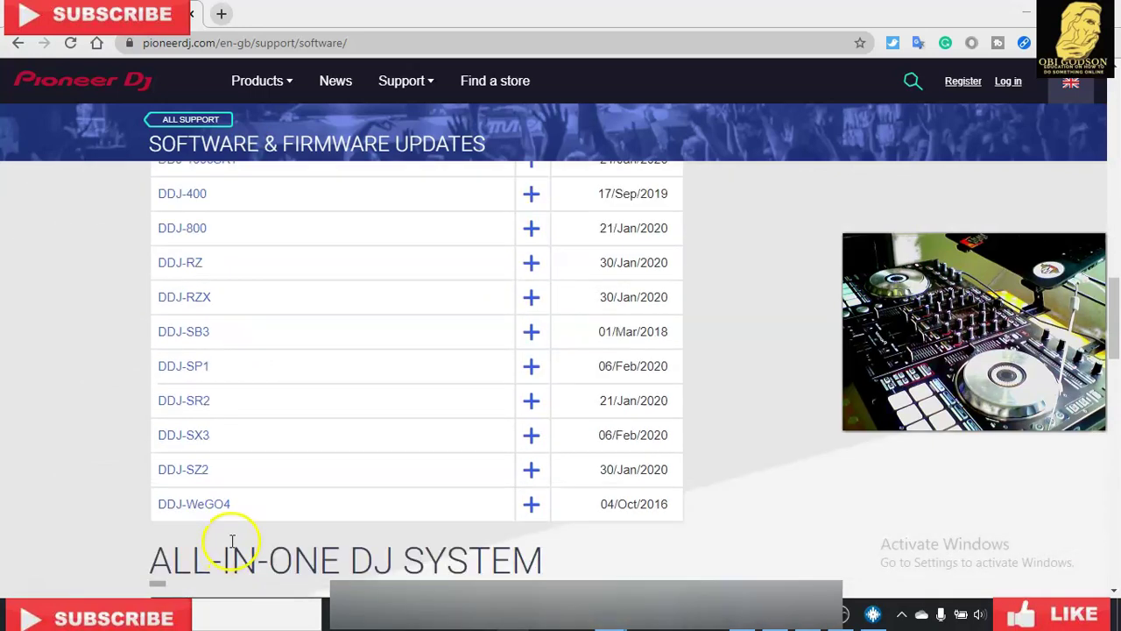
pyautogui.scroll(-4, 254, 445)
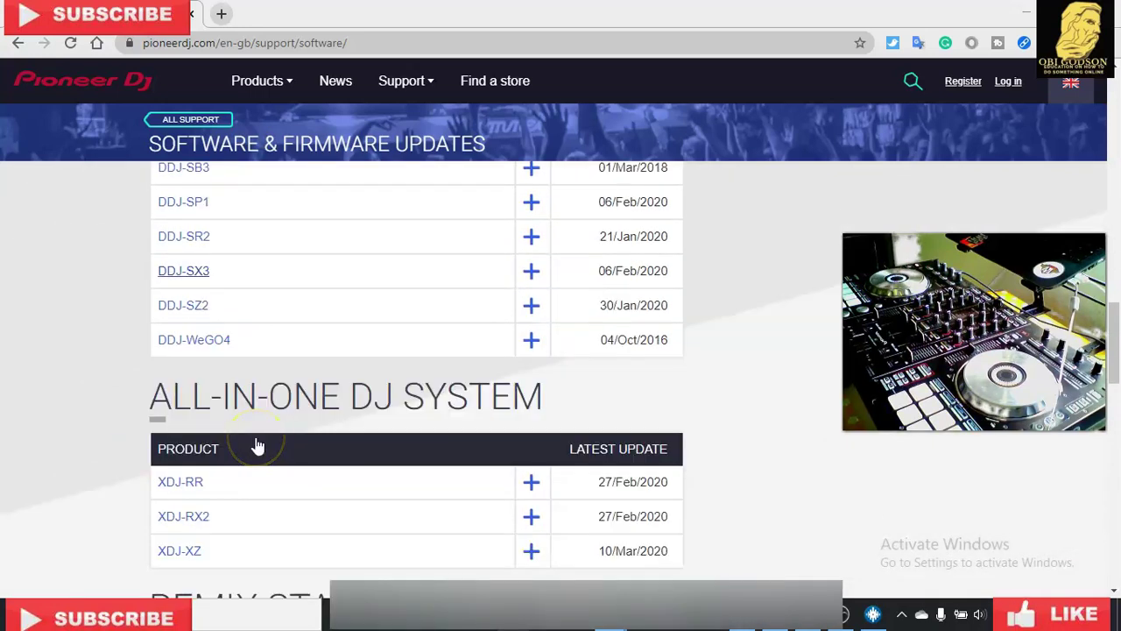
pyautogui.scroll(-4, 223, 537)
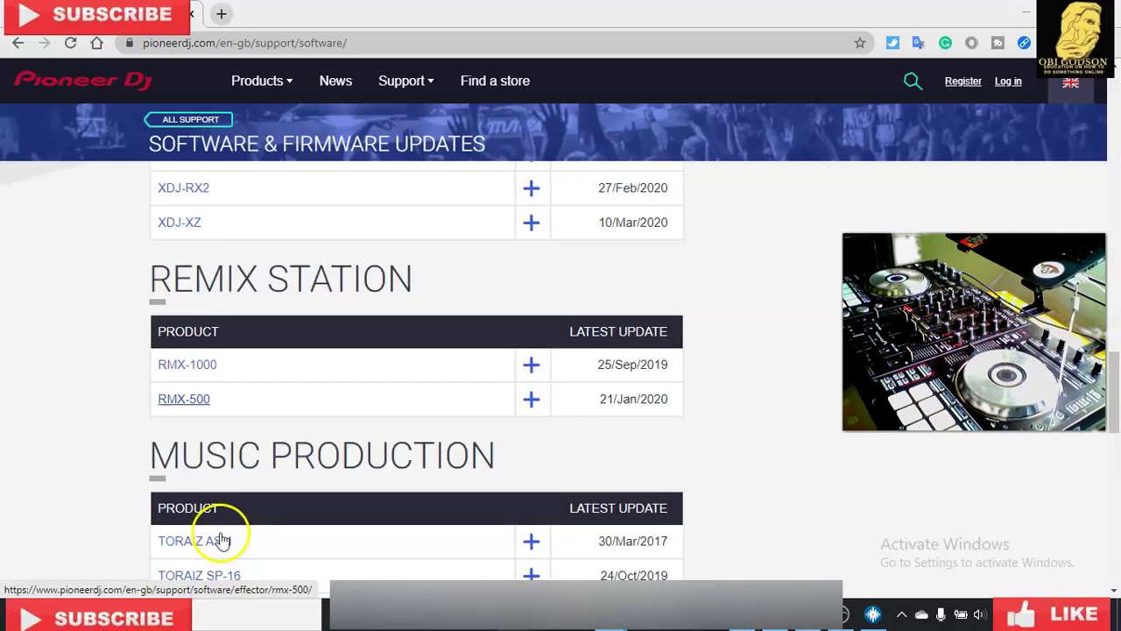
pyautogui.scroll(-2, 251, 443)
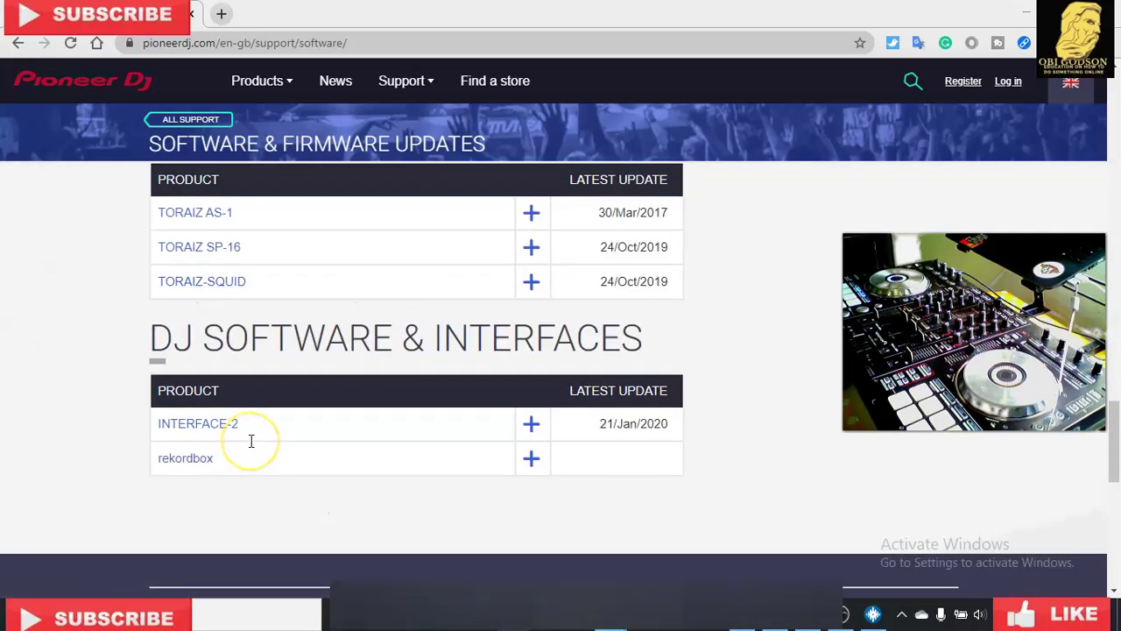
pyautogui.scroll(-1, 251, 441)
pyautogui.scroll(-1, 250, 441)
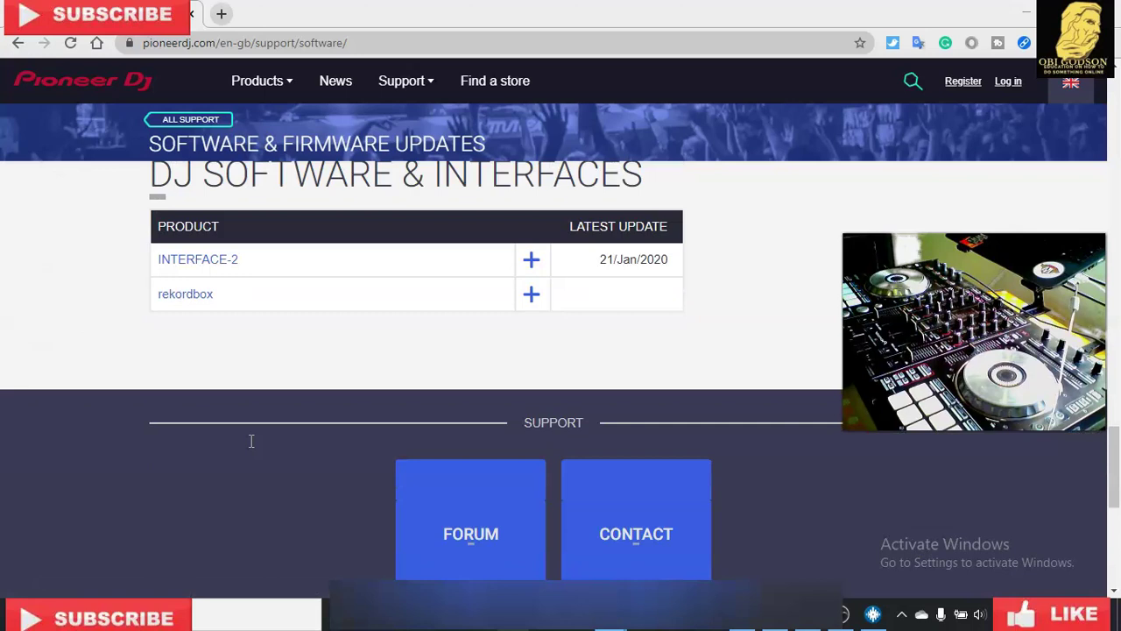
pyautogui.scroll(8, 254, 434)
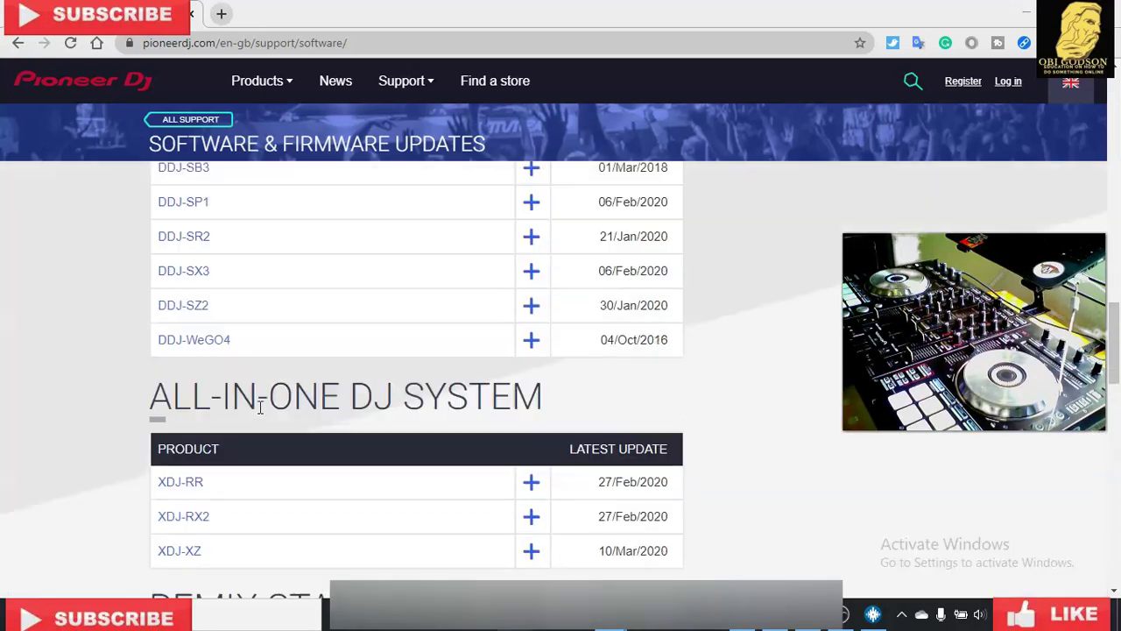
pyautogui.scroll(10, 260, 407)
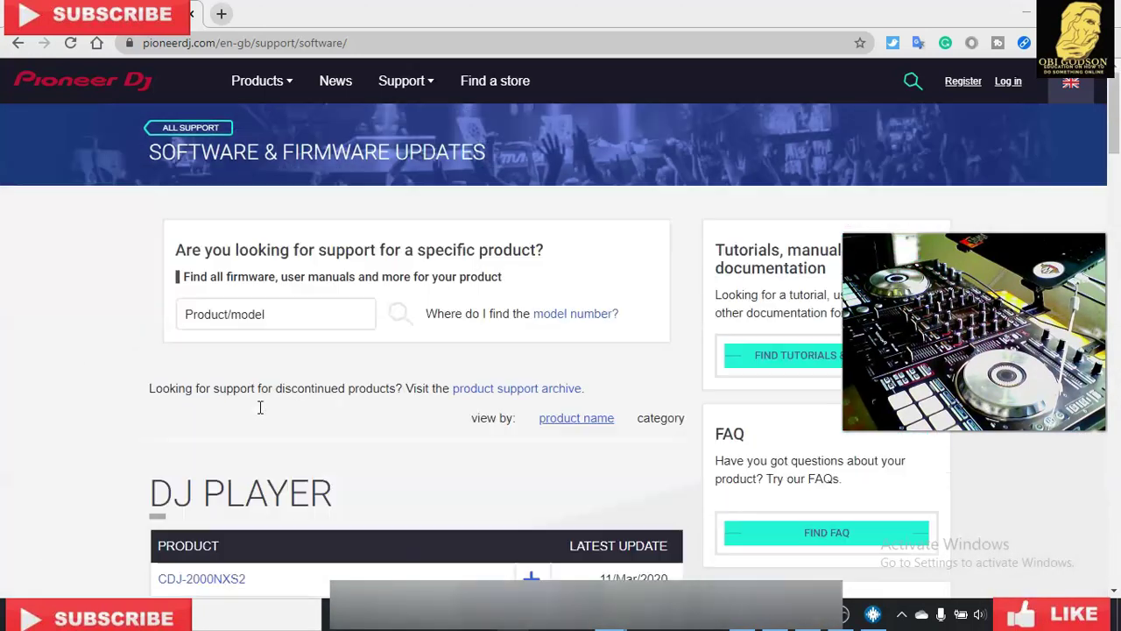
# Search the specific product support finder for "pioneer ddj-sx"
pyautogui.click(220, 318)
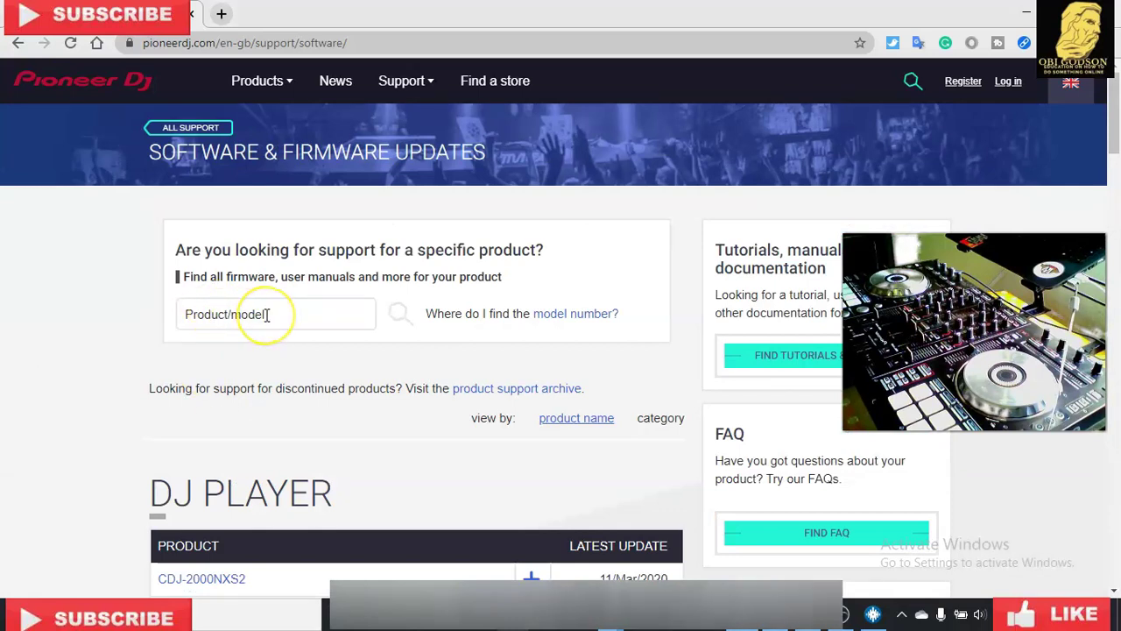
pyautogui.click(267, 314)
pyautogui.click(220, 318)
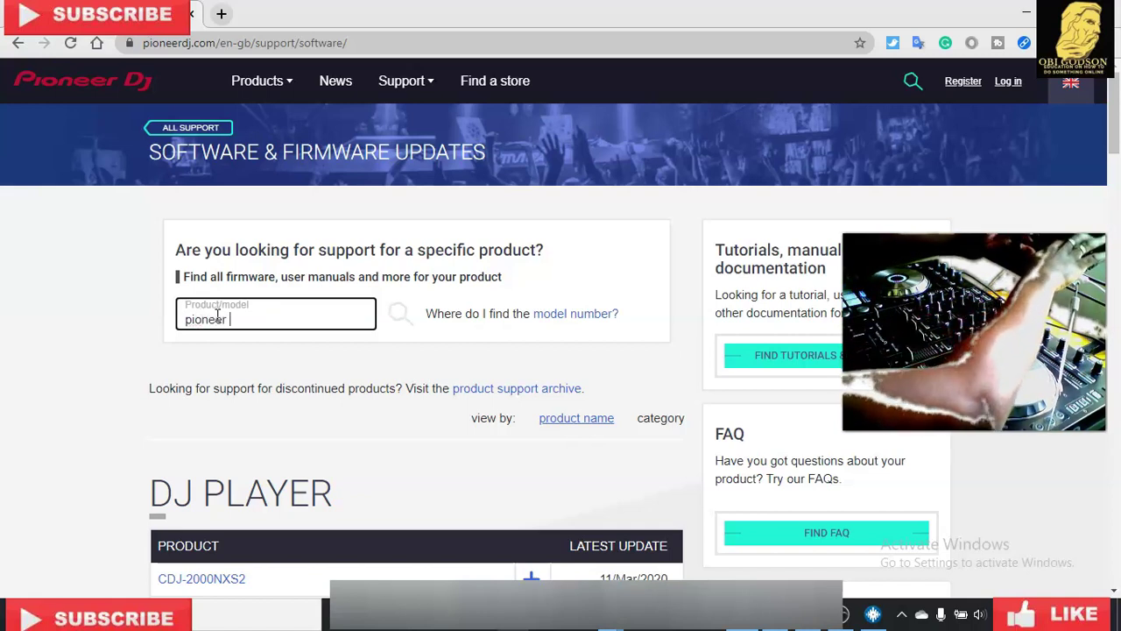
pyautogui.write('ddj-sx')
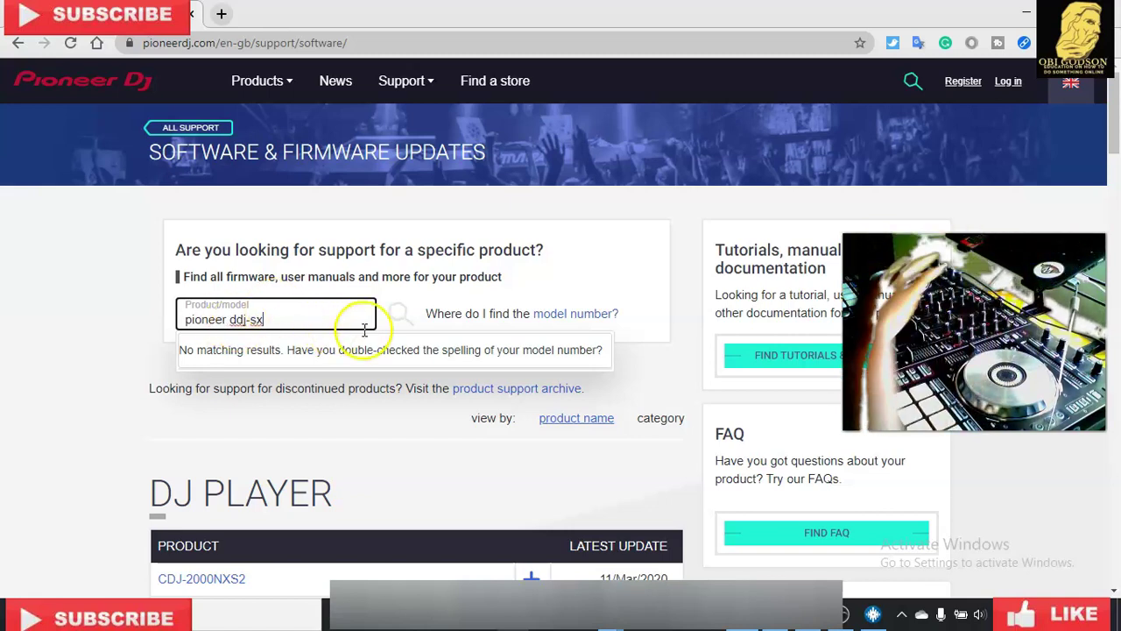
pyautogui.click(400, 315)
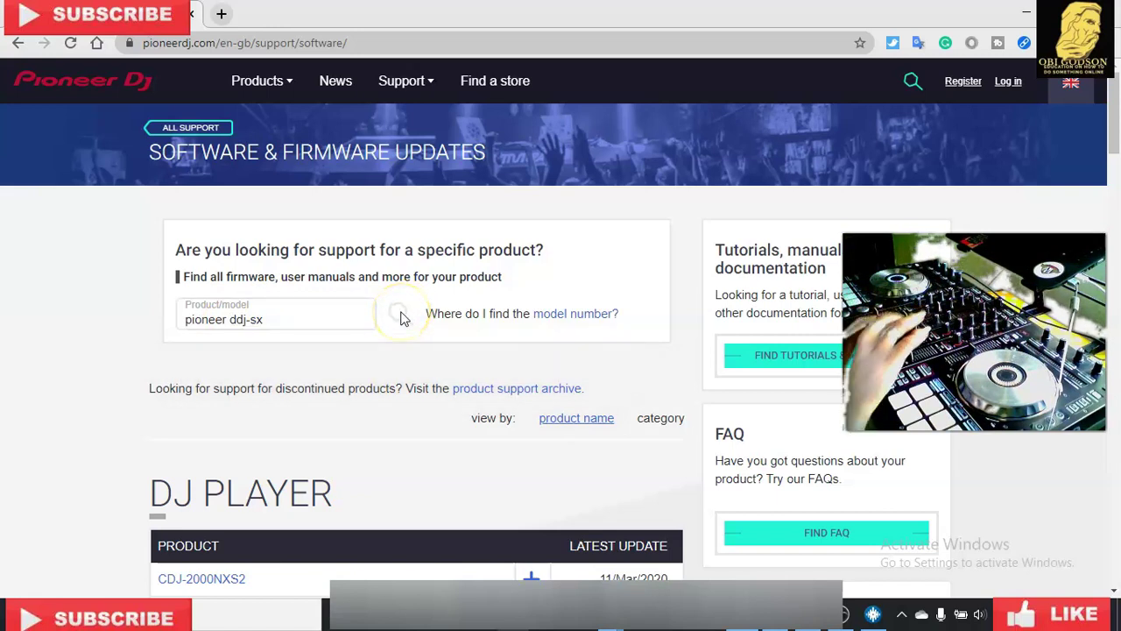
# Recheck the remaining product categories for the DDJ-SX and switch the list to view by product name
pyautogui.scroll(-15, 219, 420)
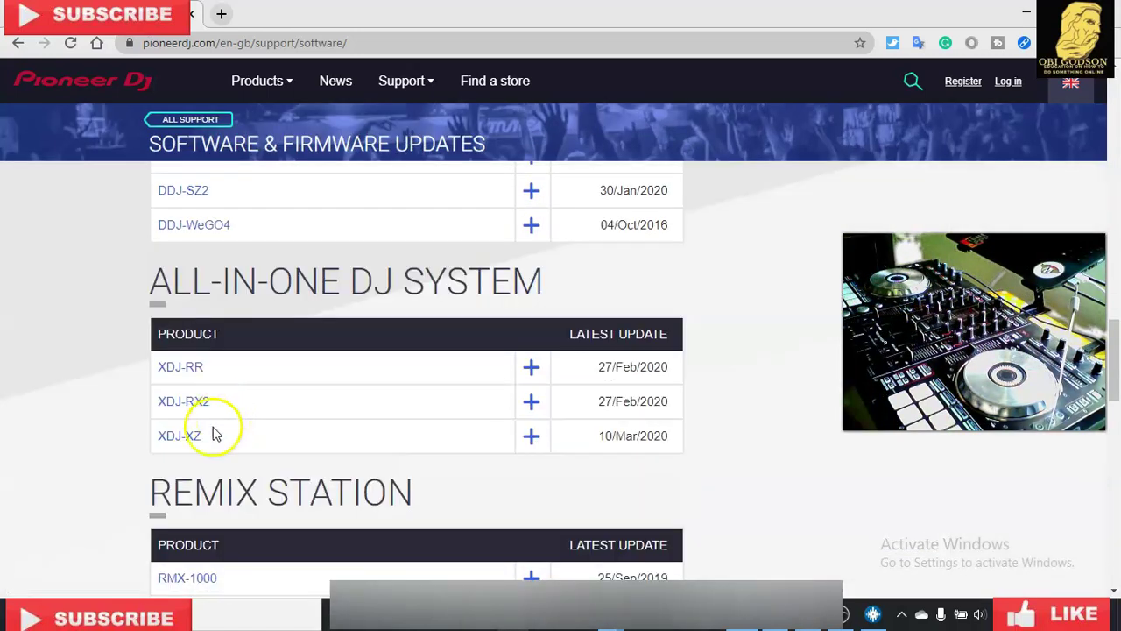
pyautogui.scroll(-3, 216, 436)
pyautogui.scroll(-2, 213, 427)
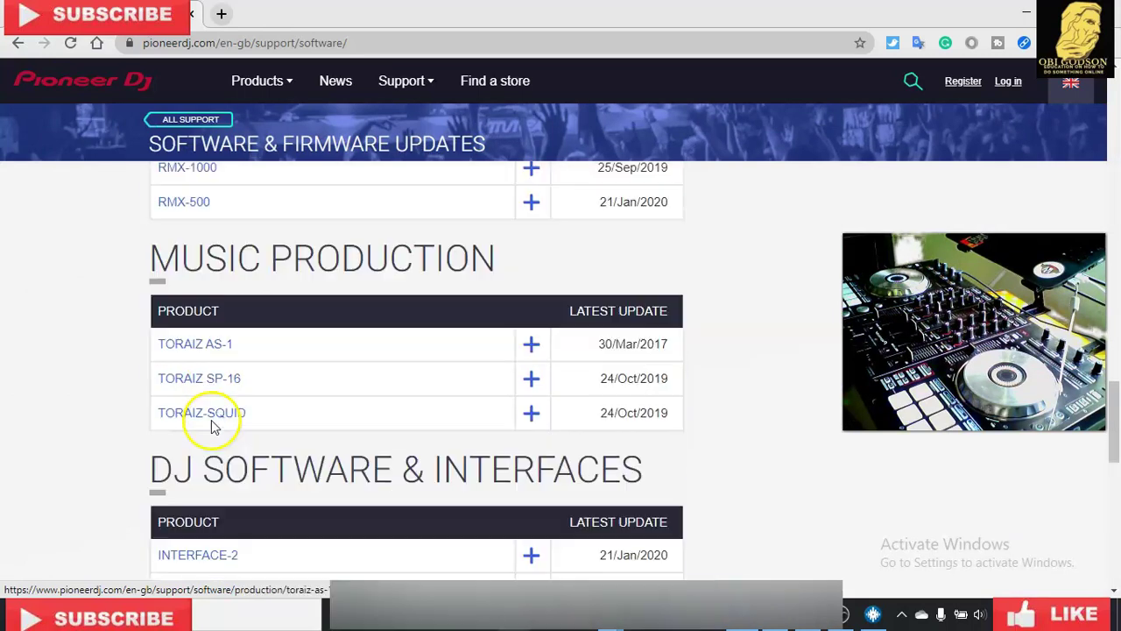
pyautogui.scroll(-1, 211, 426)
pyautogui.scroll(-1, 210, 426)
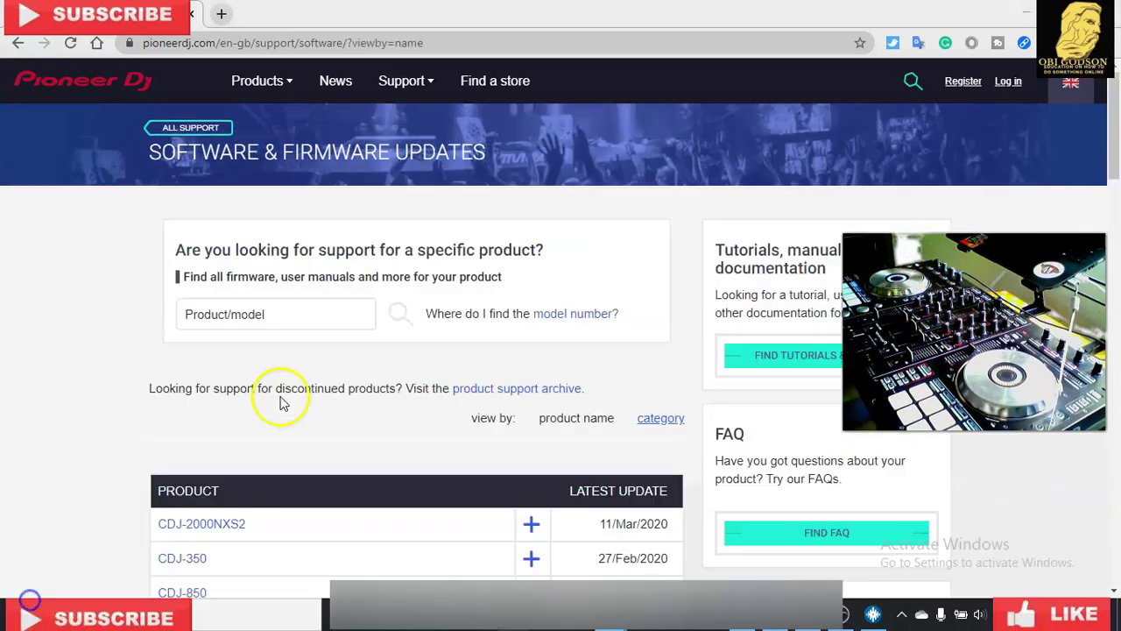
# Look through the product-name list on the Software & firmware updates page for the DDJ-SX
pyautogui.scroll(-3, 280, 381)
pyautogui.scroll(-2, 280, 381)
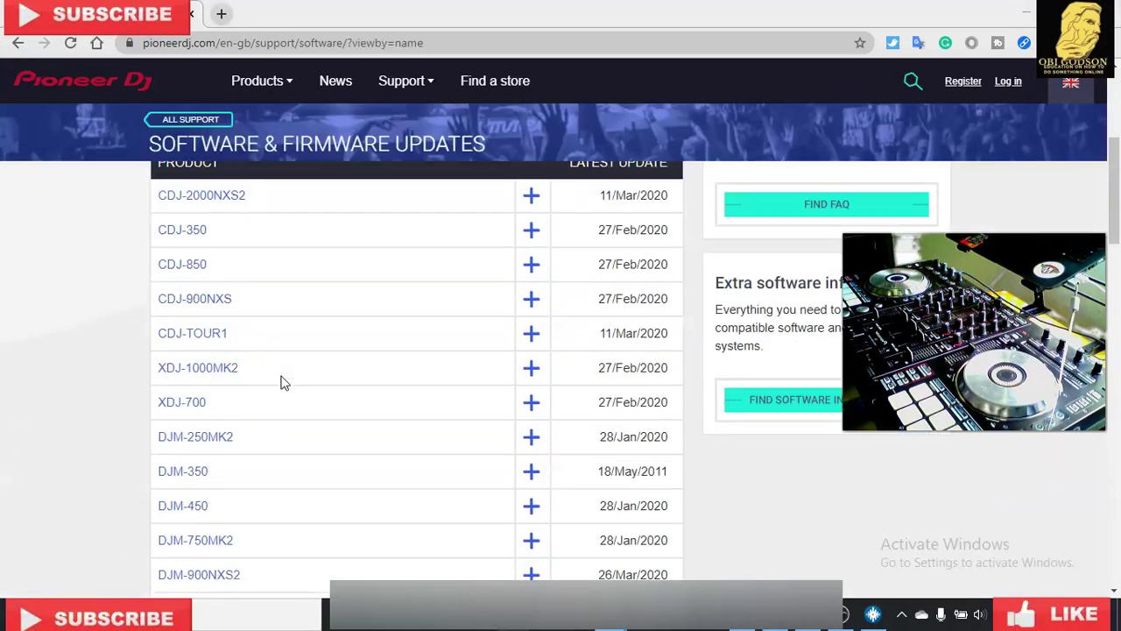
pyautogui.scroll(-3, 281, 381)
pyautogui.scroll(-3, 280, 381)
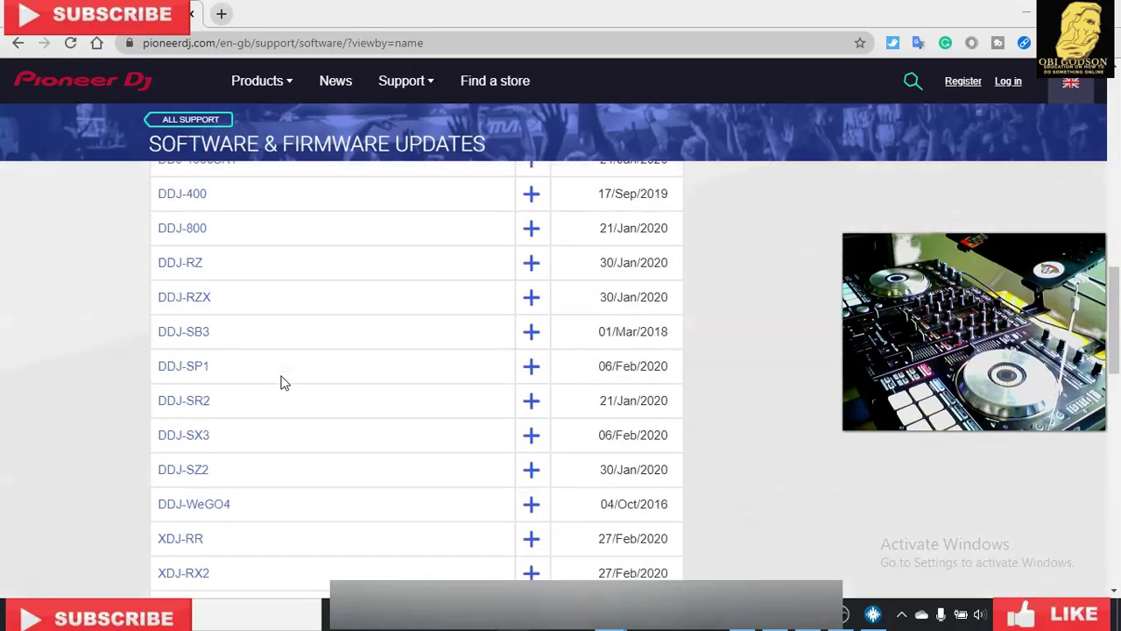
pyautogui.scroll(3, 263, 359)
pyautogui.scroll(1, 247, 289)
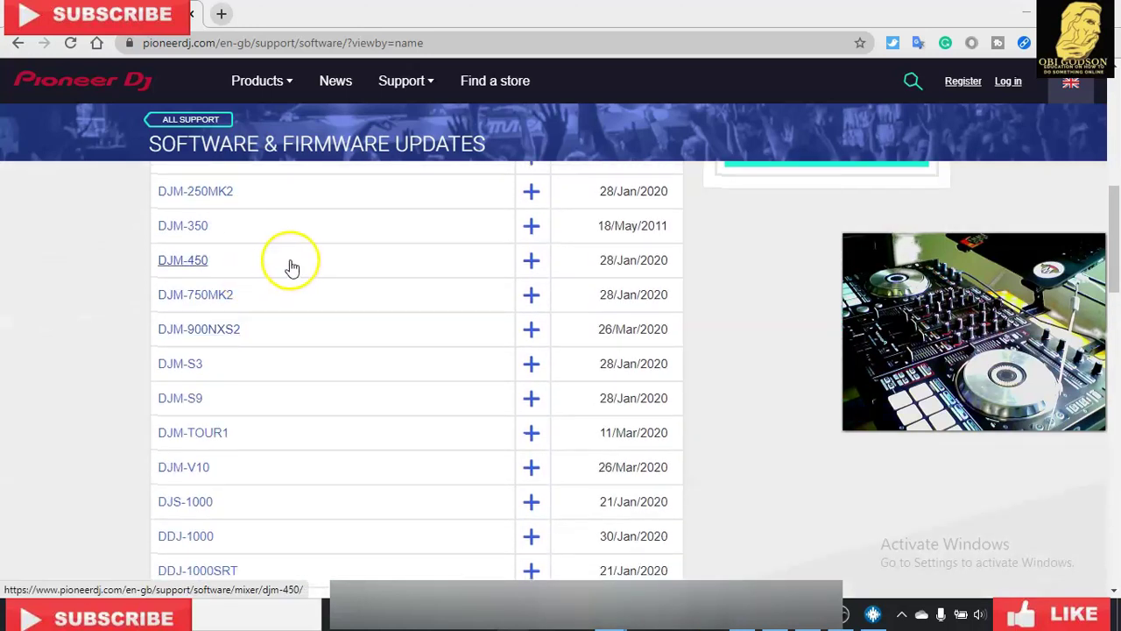
# Search the specific product support finder for "DDJ-SX" and open the black DDJ-SX model's page
pyautogui.scroll(10, 263, 272)
pyautogui.click(217, 315)
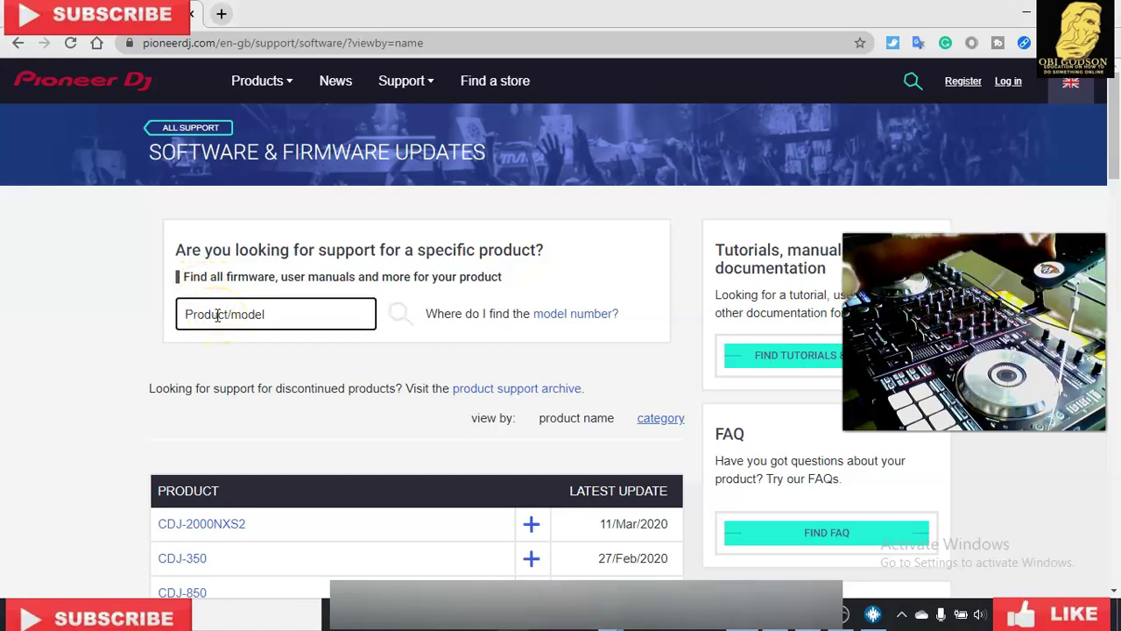
pyautogui.write('DDJ-')
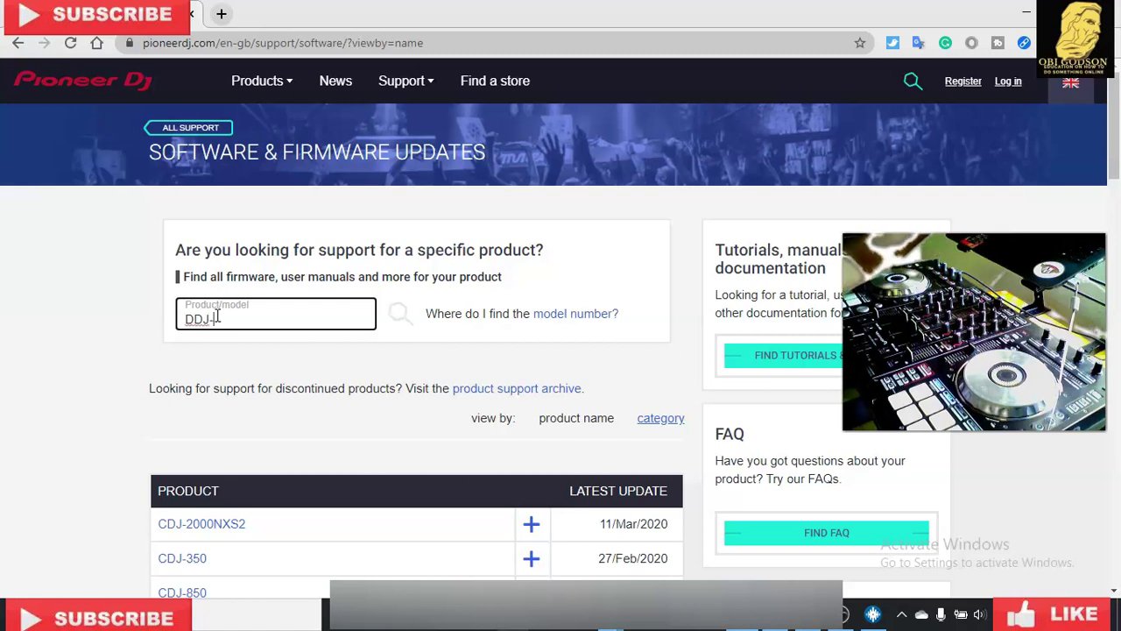
pyautogui.write('SX')
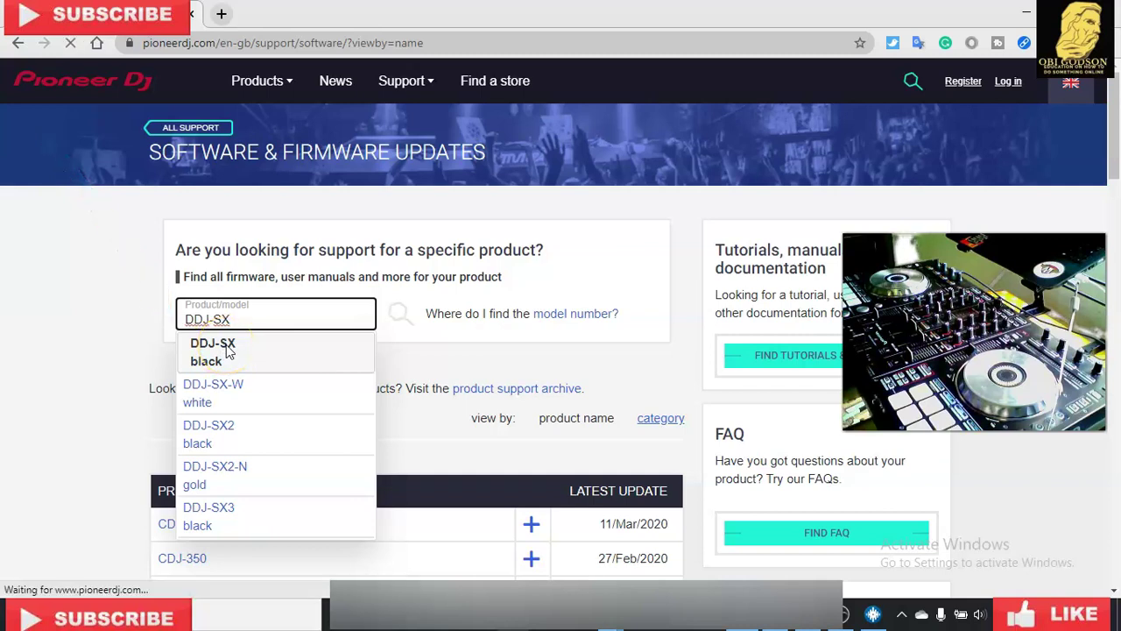
pyautogui.click(226, 351)
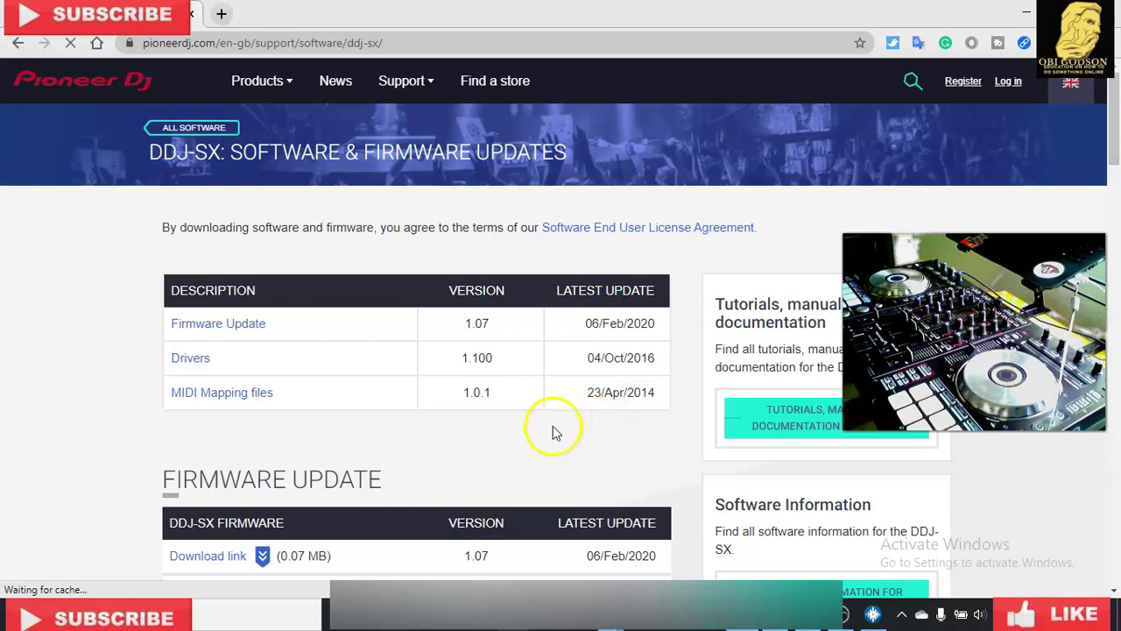
# Read through the firmware, driver and MIDI mapping sections of the DDJ-SX updates page to its end
pyautogui.scroll(-2, 447, 438)
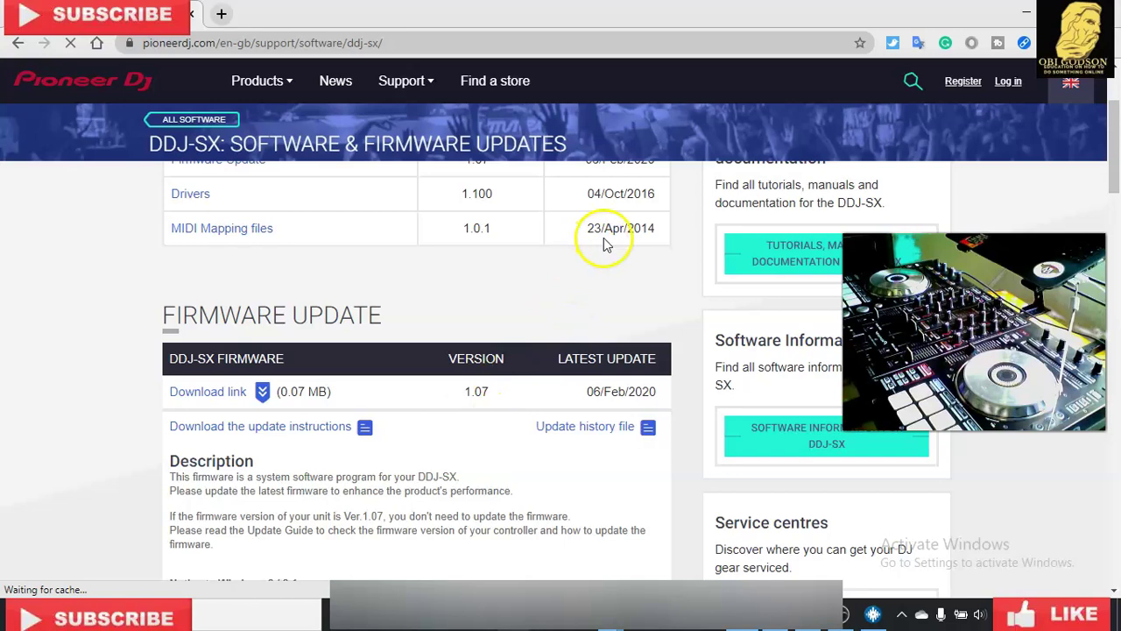
pyautogui.scroll(-3, 400, 463)
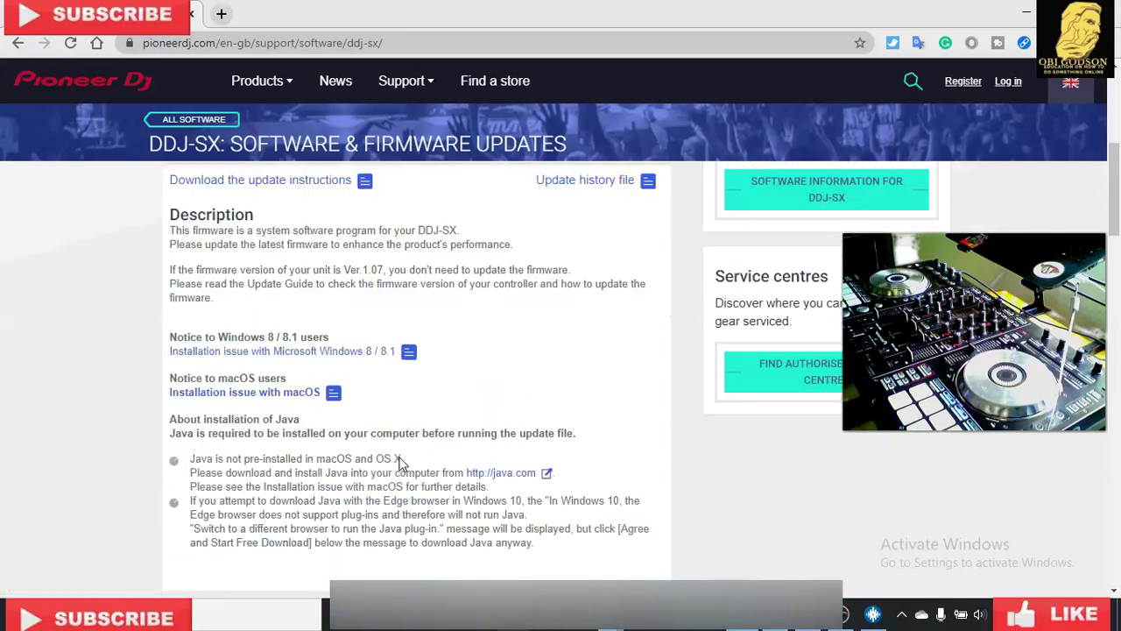
pyautogui.scroll(-6, 400, 459)
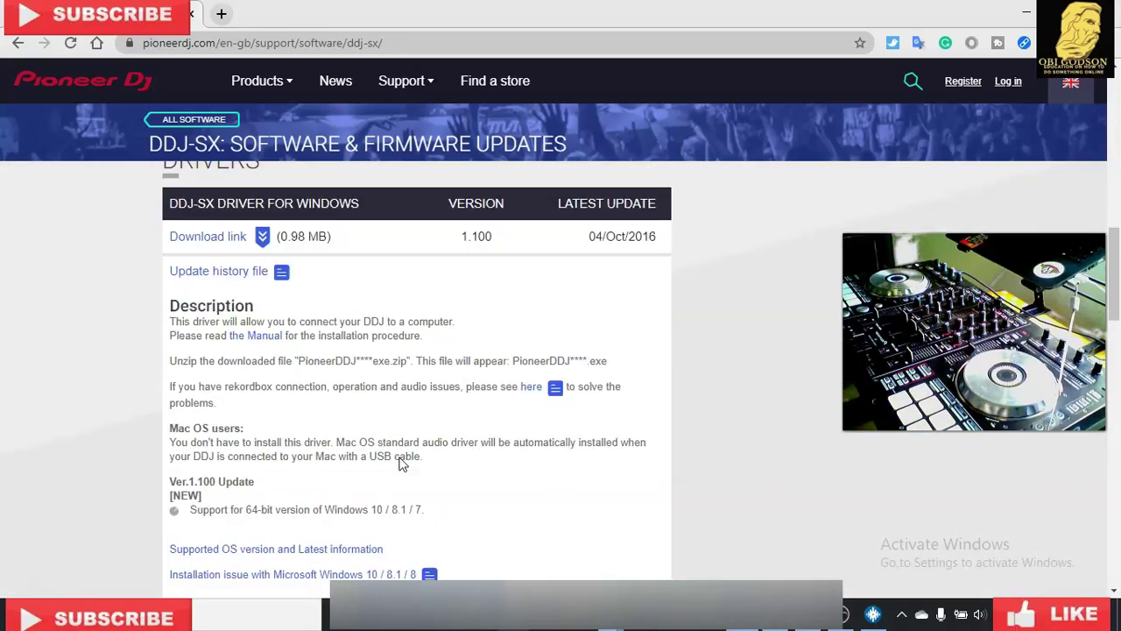
pyautogui.scroll(-1, 401, 459)
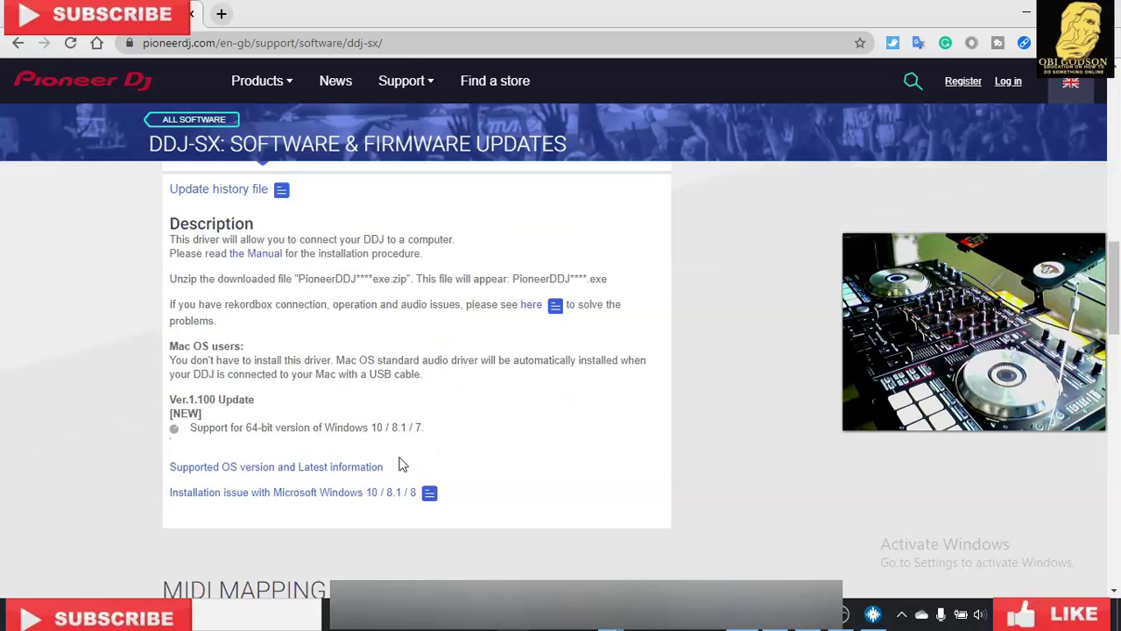
pyautogui.scroll(-6, 401, 464)
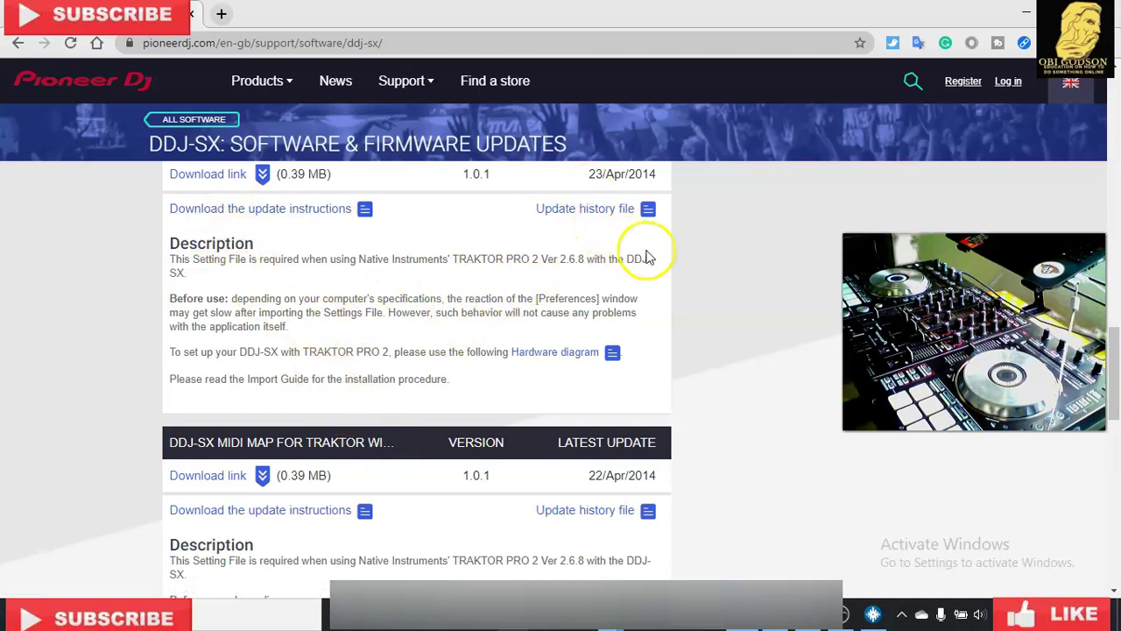
pyautogui.scroll(-3, 425, 296)
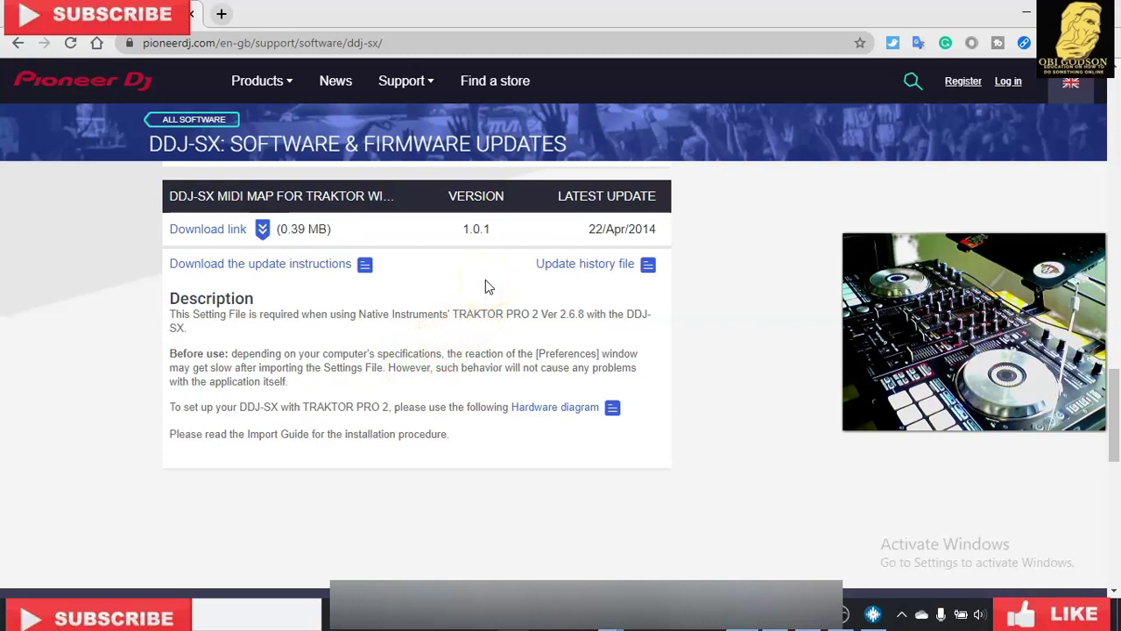
pyautogui.scroll(-2, 487, 287)
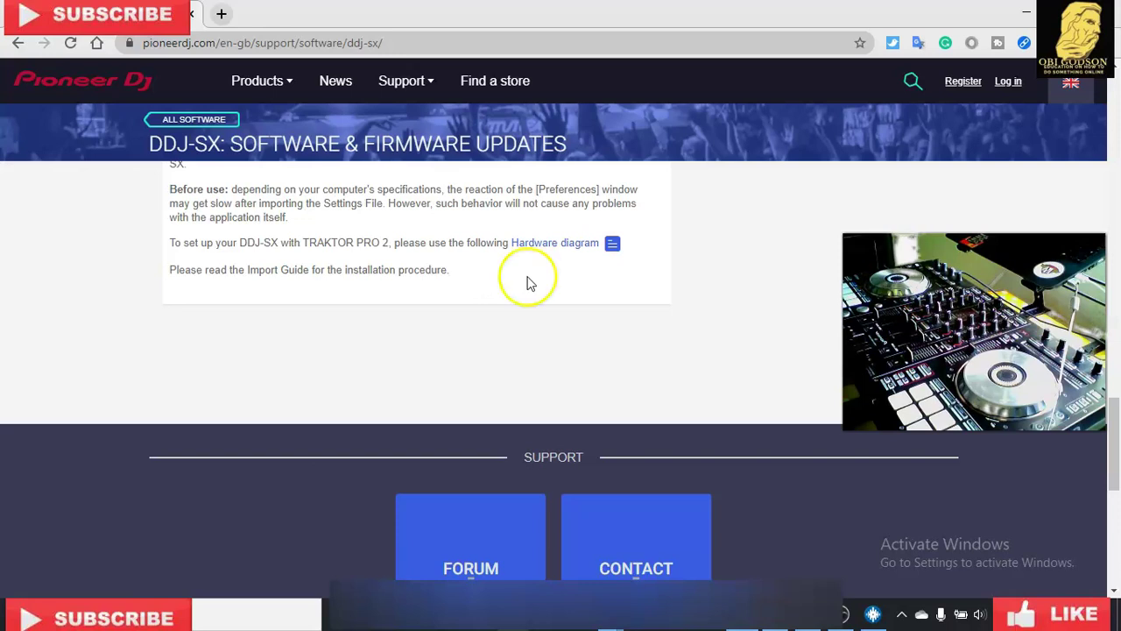
# Review the DDJ-SX MIDI mapping, driver and firmware entries again, back up to the version summary table
pyautogui.scroll(3, 561, 254)
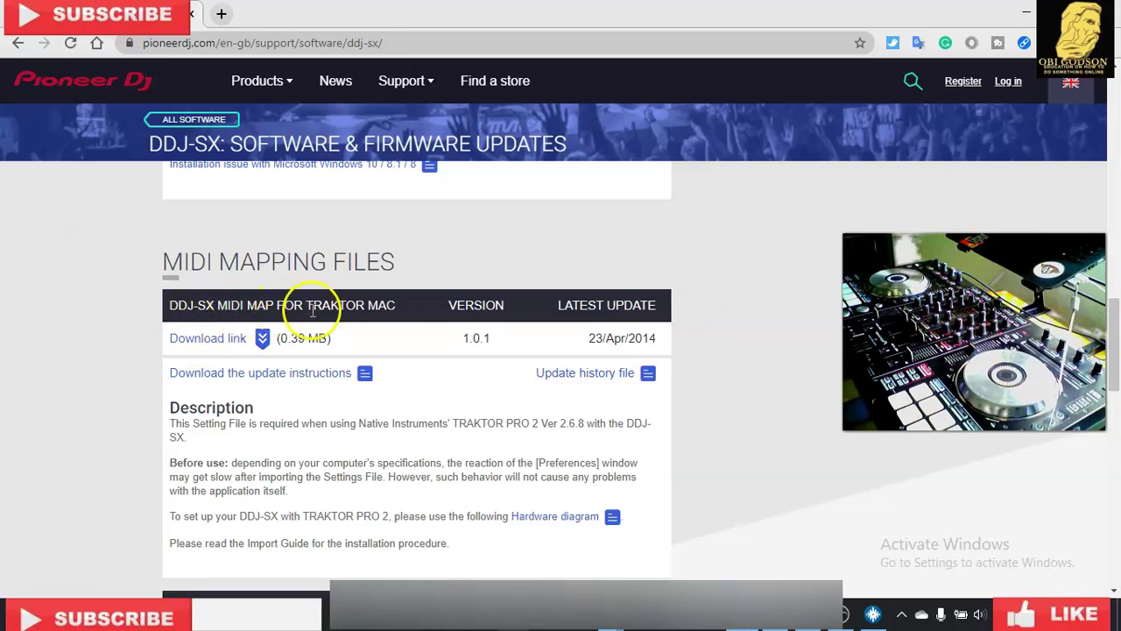
pyautogui.scroll(3, 347, 311)
pyautogui.scroll(2, 347, 311)
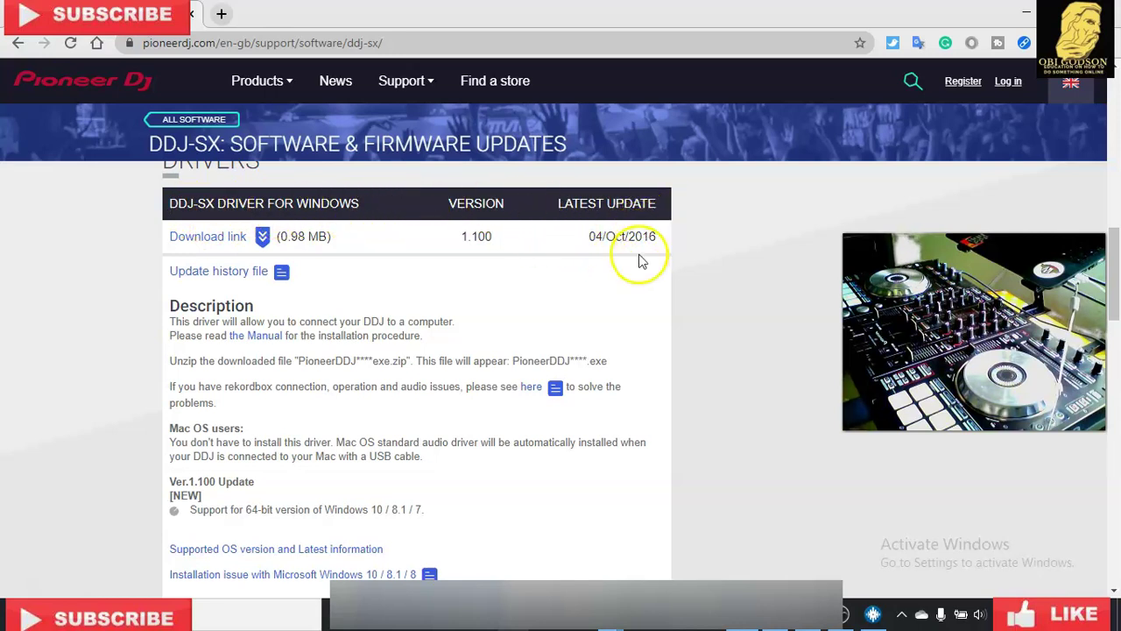
pyautogui.scroll(1, 614, 250)
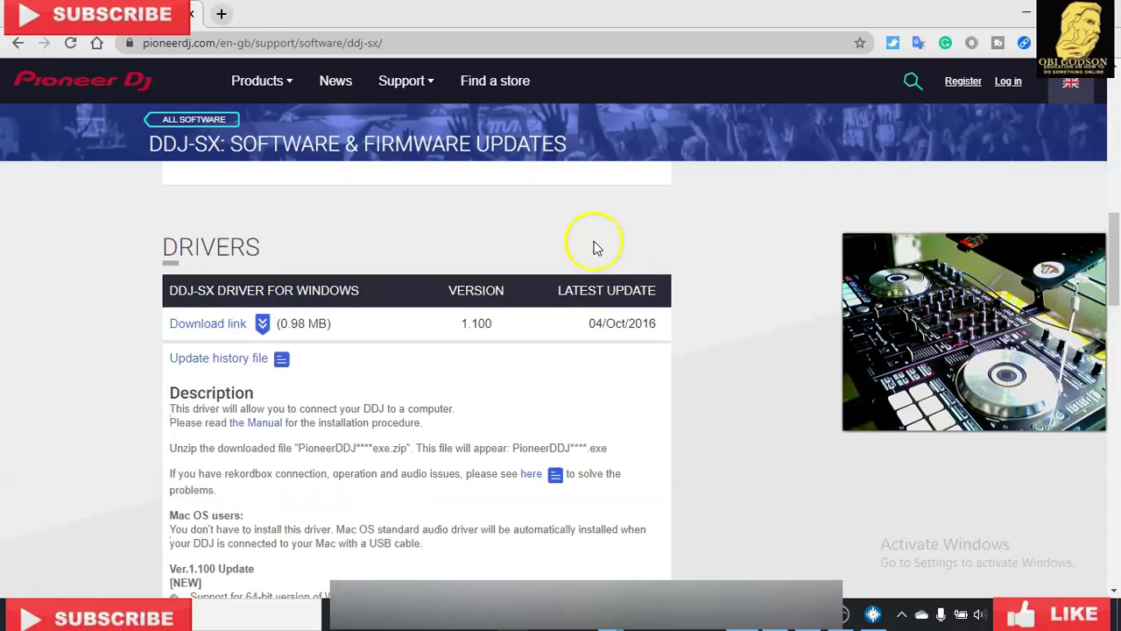
pyautogui.scroll(8, 594, 248)
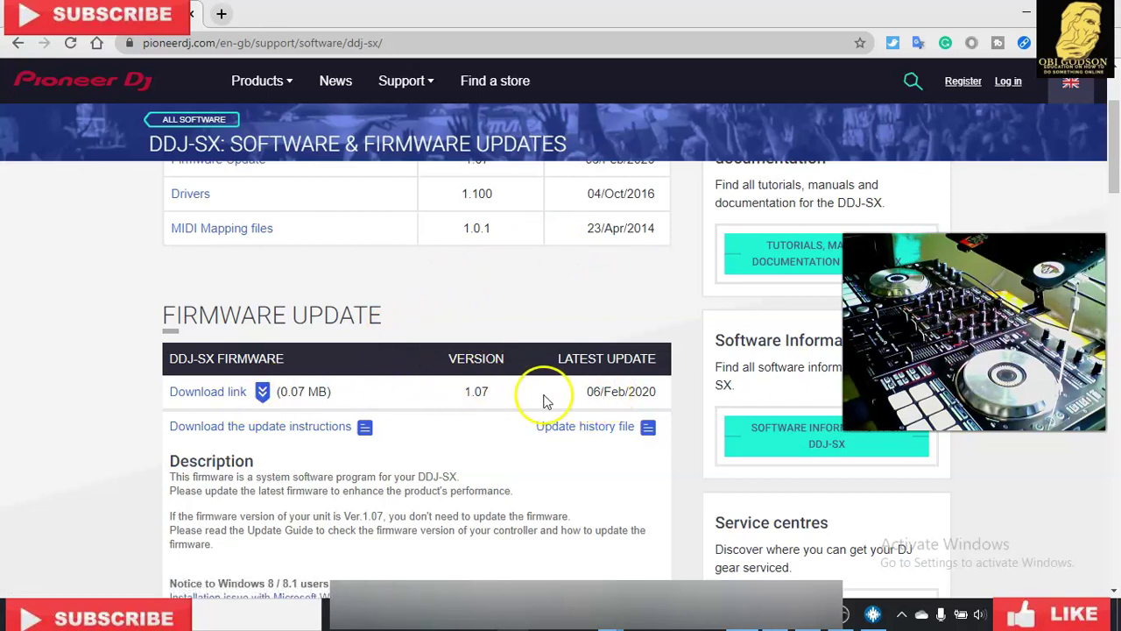
pyautogui.scroll(2, 493, 396)
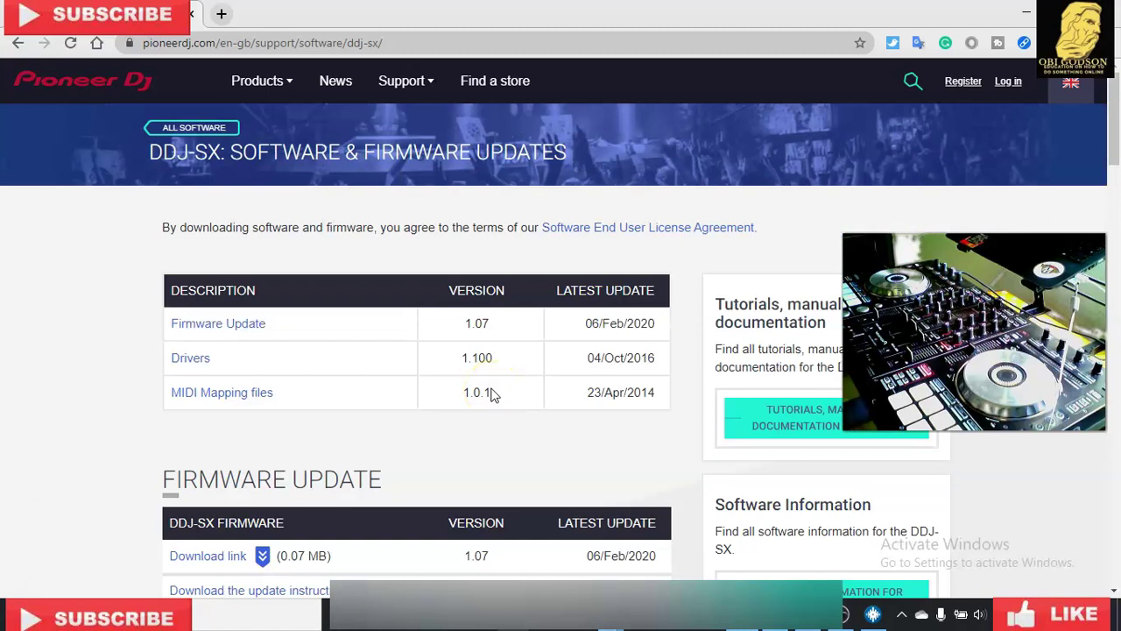
# Download the DDJ-SX driver for Windows, version 1.100, from the Drivers section
pyautogui.scroll(-5, 492, 396)
pyautogui.scroll(-2, 425, 400)
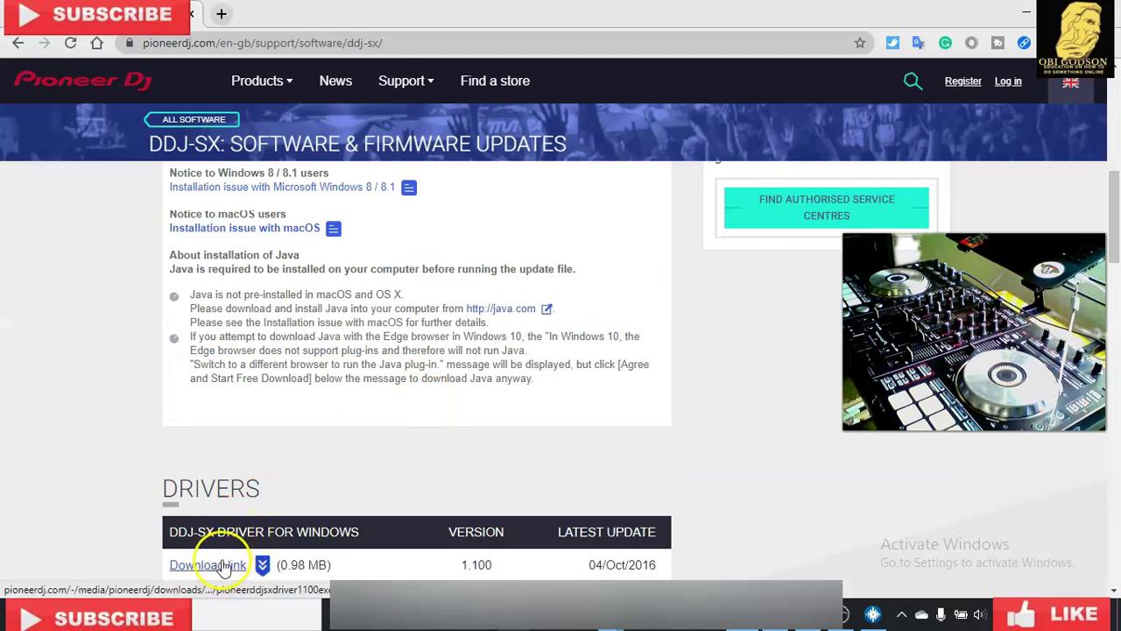
pyautogui.scroll(-2, 250, 500)
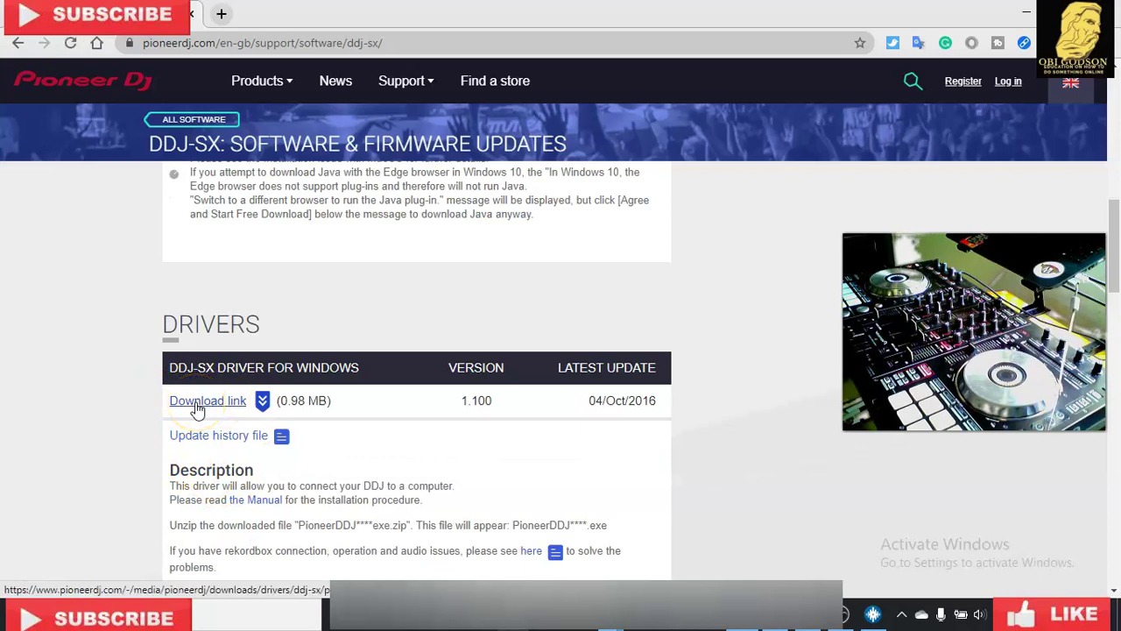
pyautogui.click(198, 409)
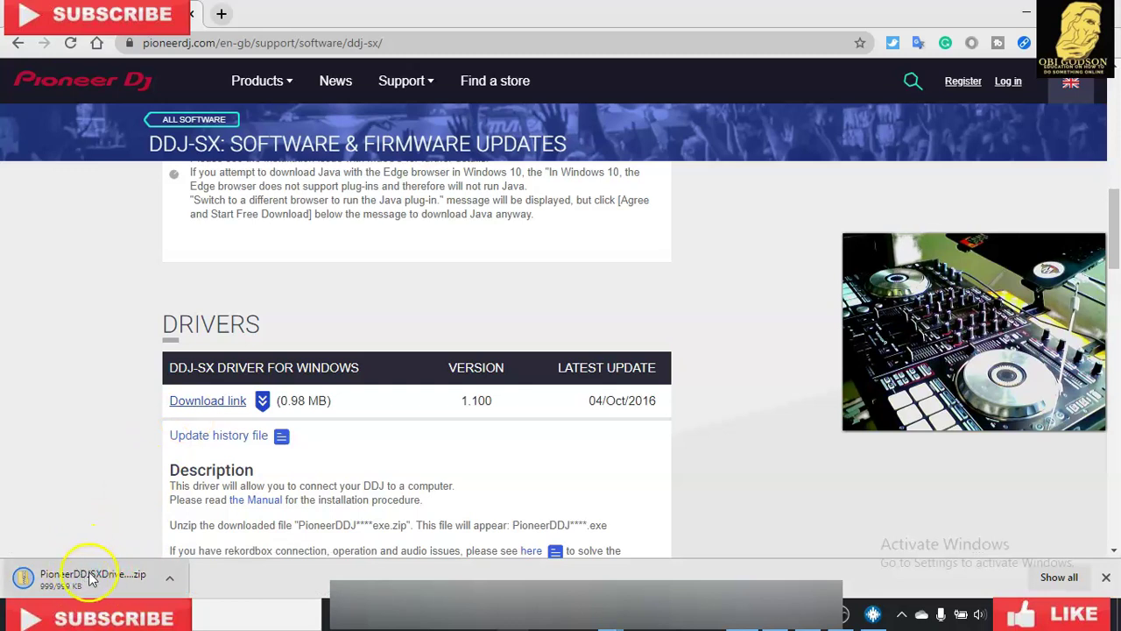
# Open the downloaded PioneerDDJSXDriver zip archive once its download has finished
pyautogui.click(172, 579)
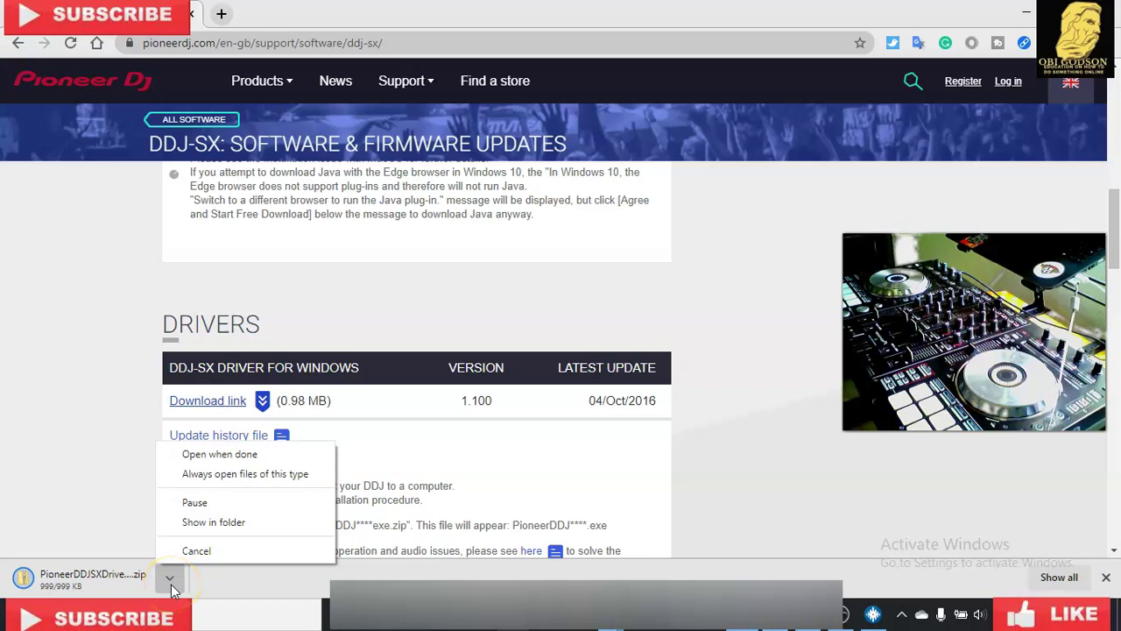
pyautogui.click(172, 583)
pyautogui.click(172, 583)
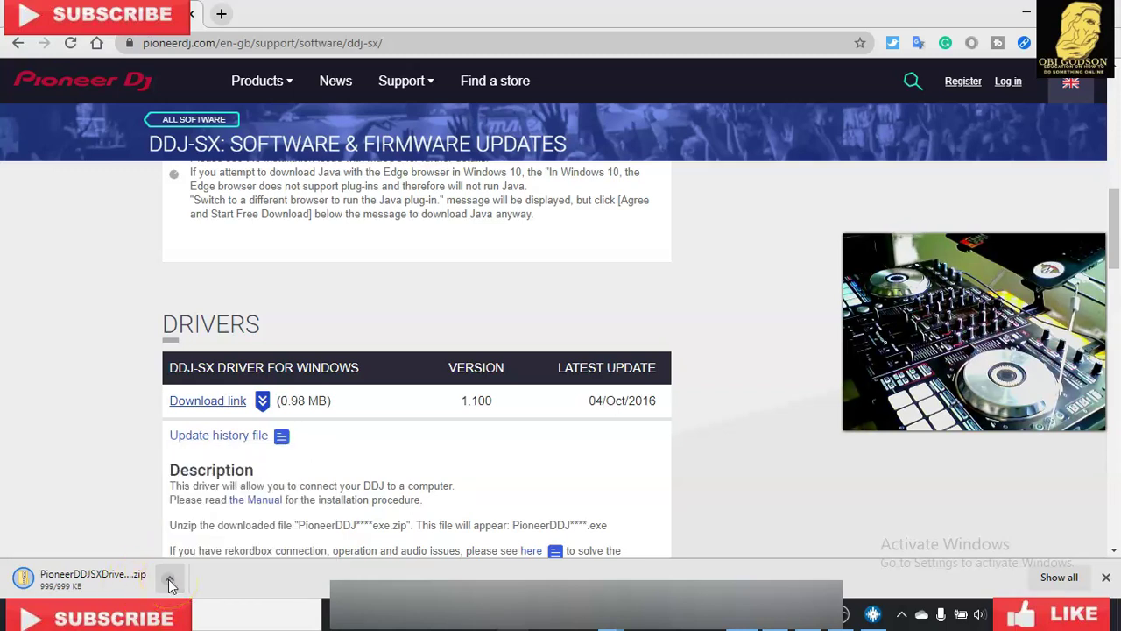
pyautogui.click(174, 582)
pyautogui.click(198, 586)
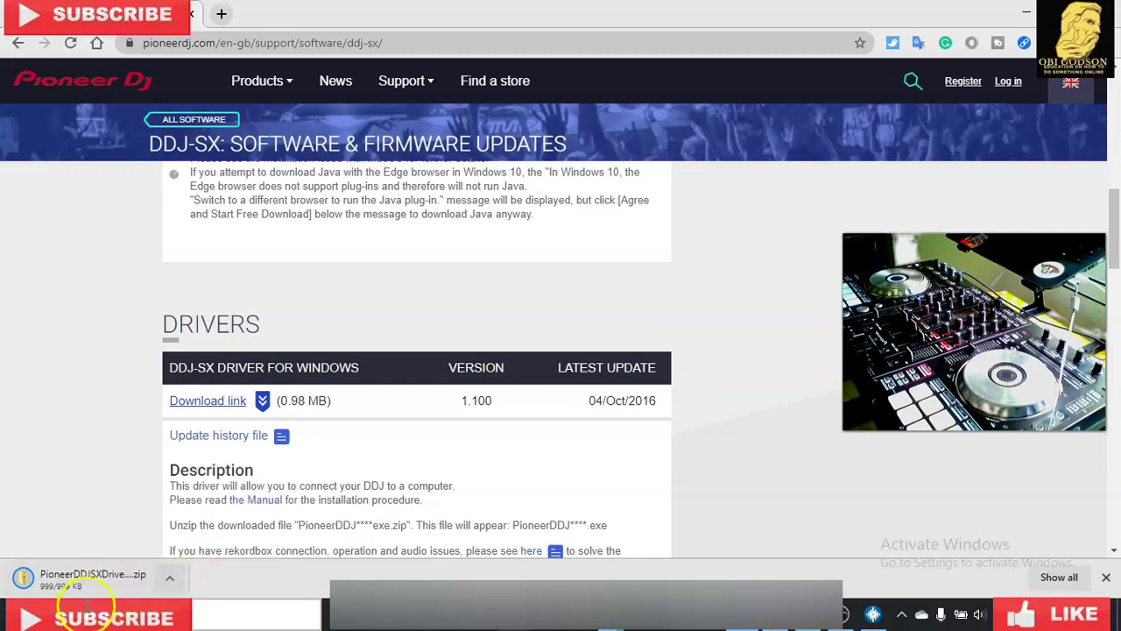
pyautogui.click(172, 585)
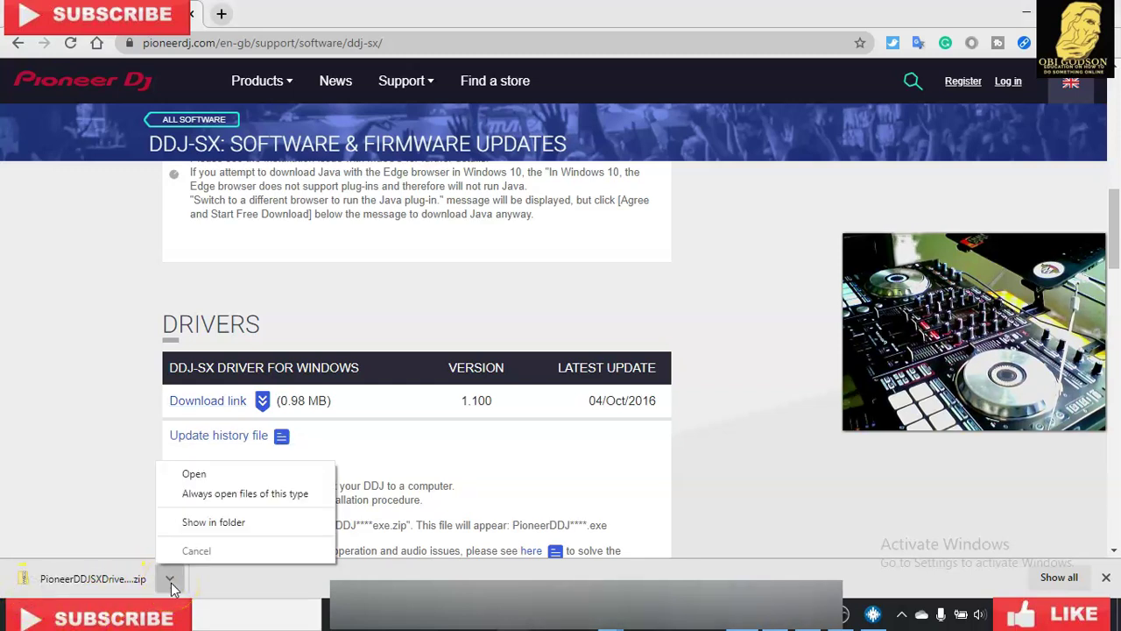
pyautogui.click(194, 475)
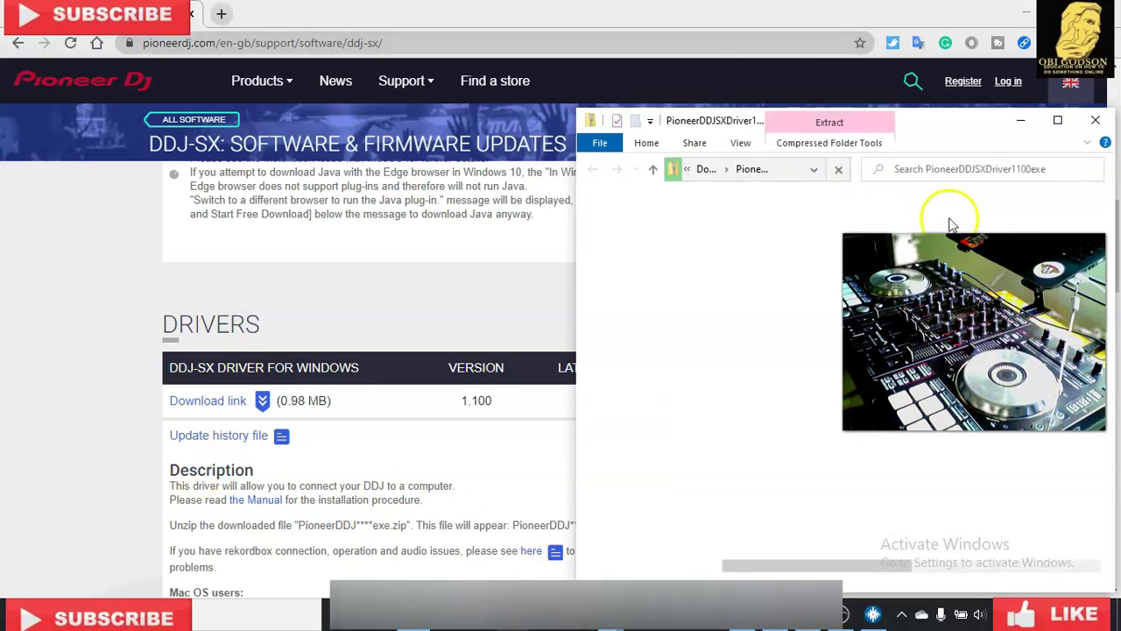
# Launch the Pioneer_DDJ_SX_Driver_1.100 application from the archive and allow it to run past the SmartScreen check
pyautogui.moveTo(946, 122); pyautogui.dragTo(496, 157)
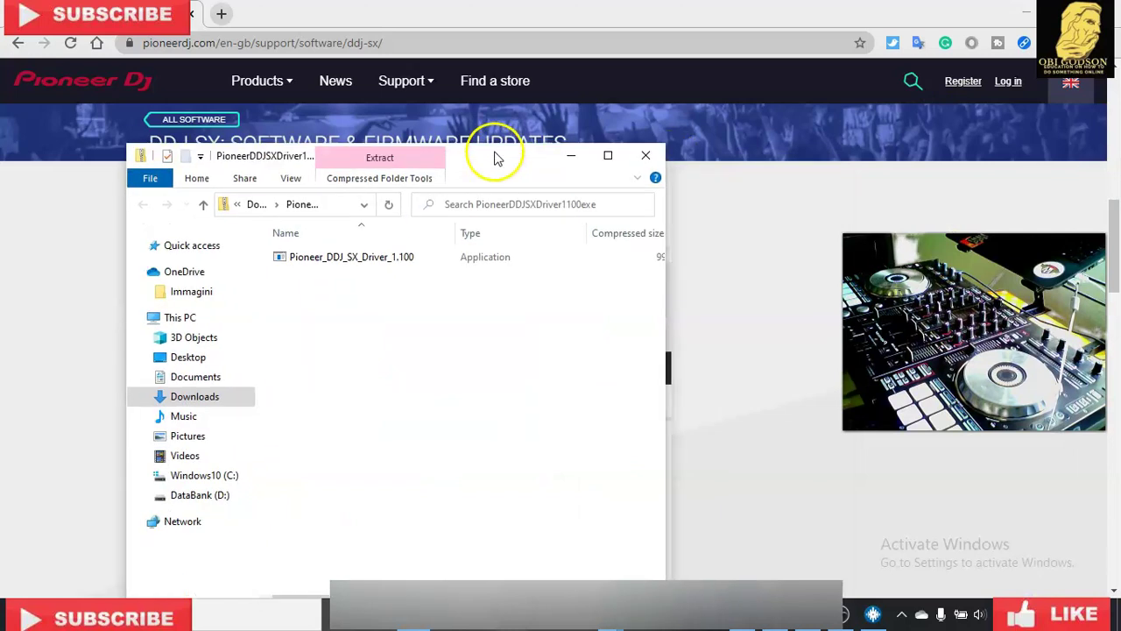
pyautogui.click(388, 263)
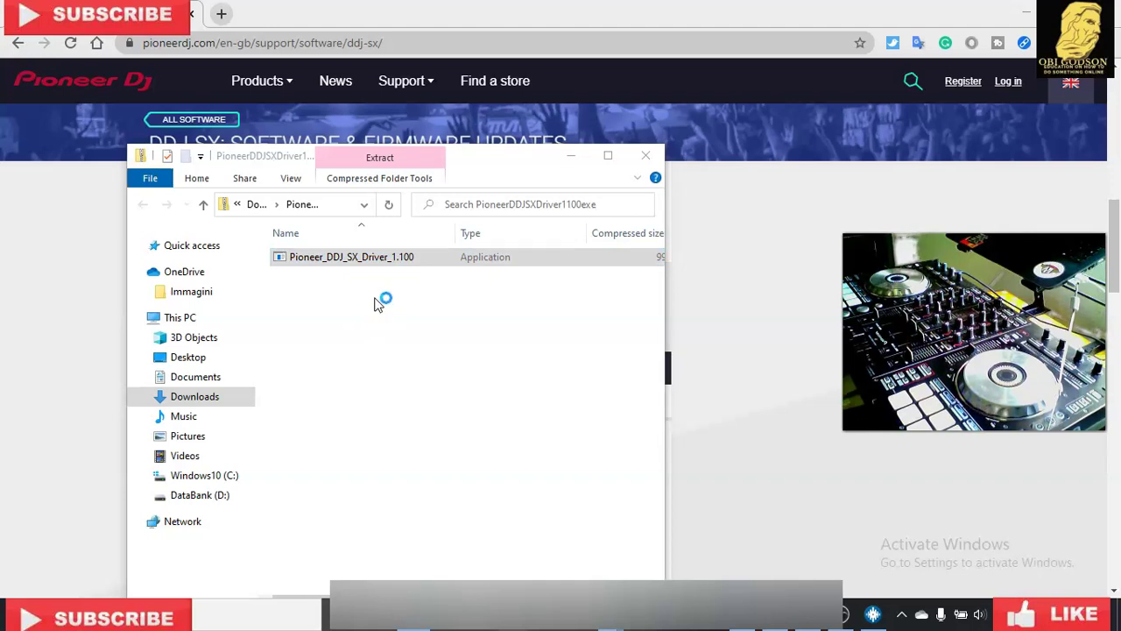
pyautogui.click(395, 296)
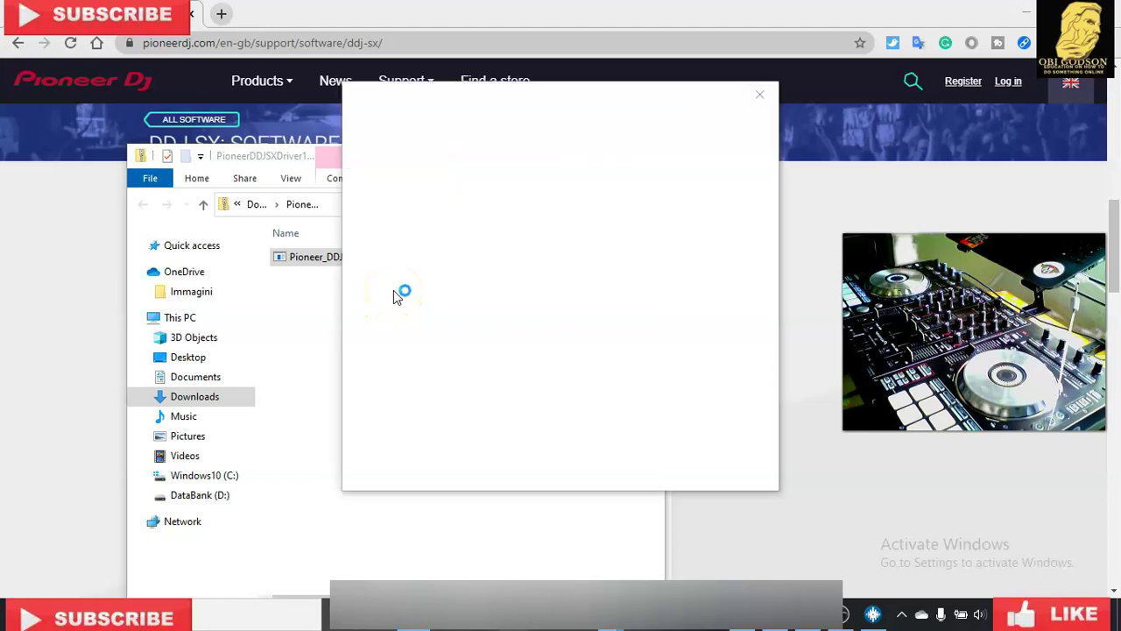
pyautogui.click(743, 463)
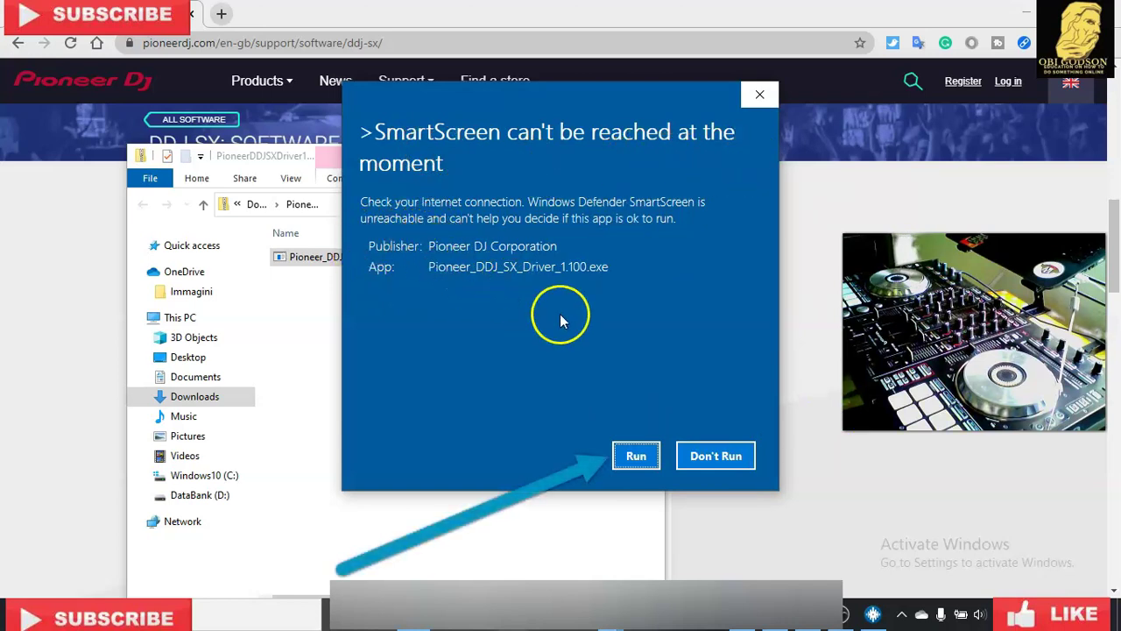
pyautogui.click(638, 457)
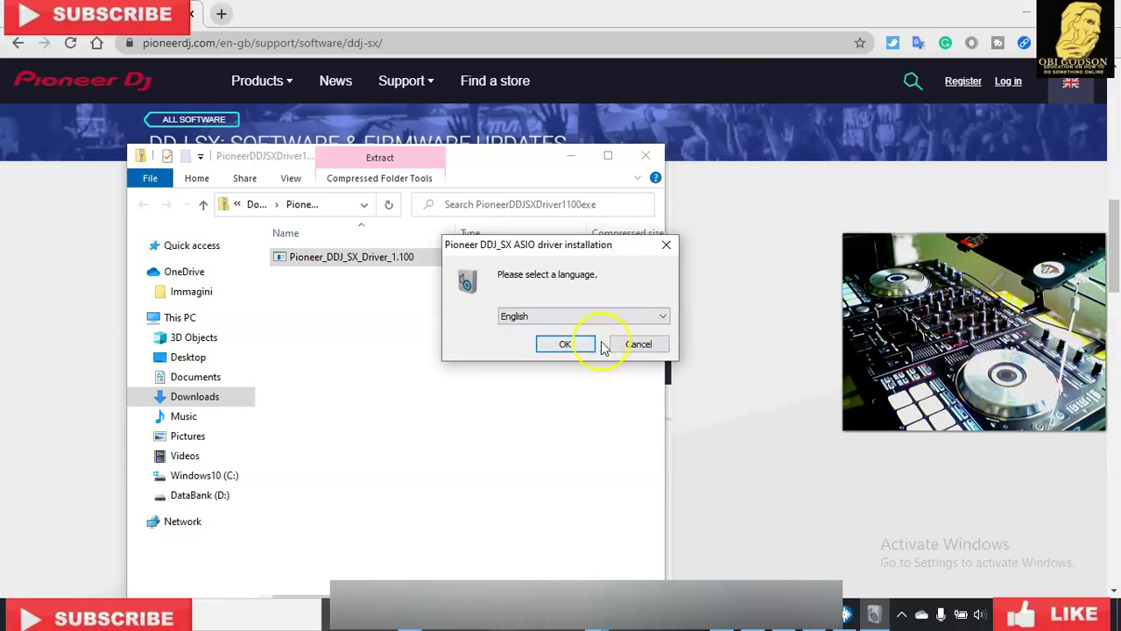
# Choose English as the driver installation language and continue to the license agreement
pyautogui.click(655, 319)
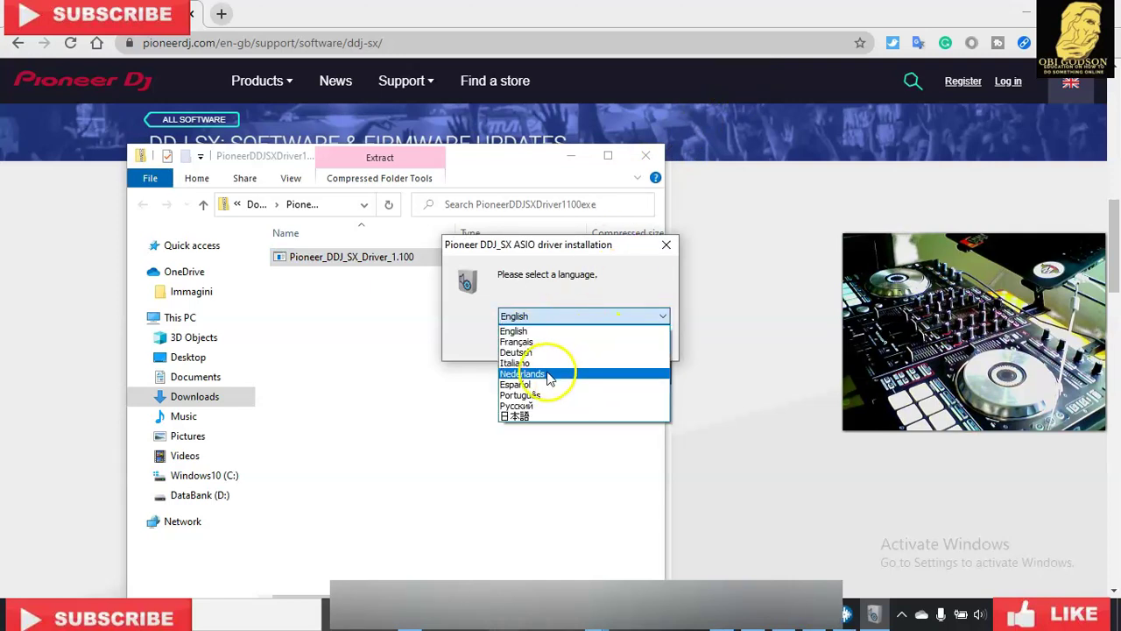
pyautogui.click(566, 331)
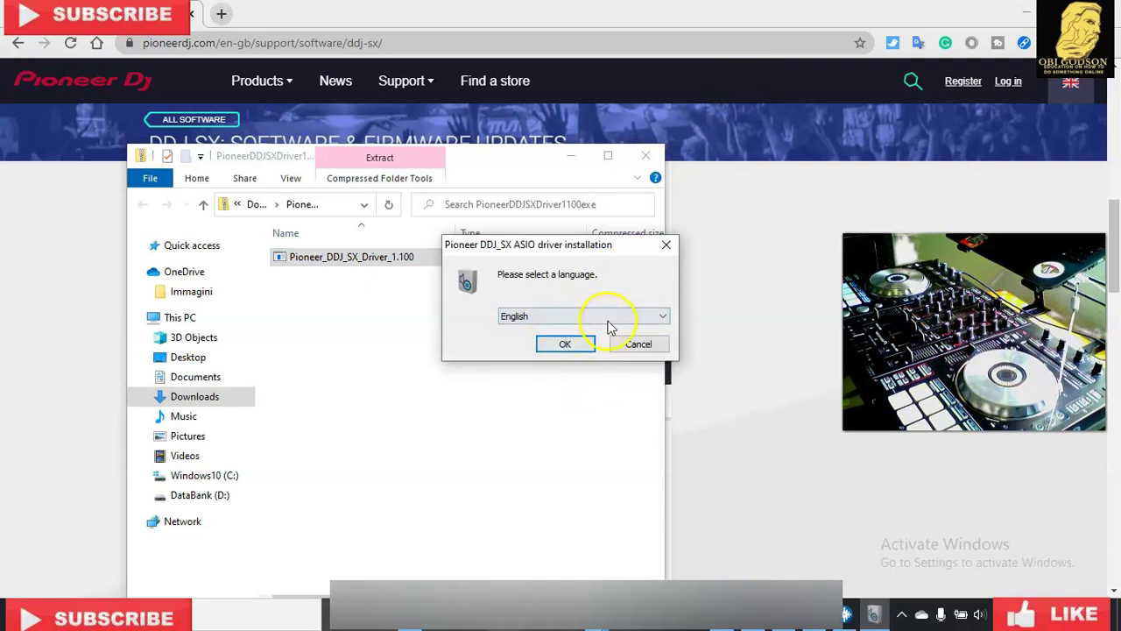
pyautogui.click(568, 345)
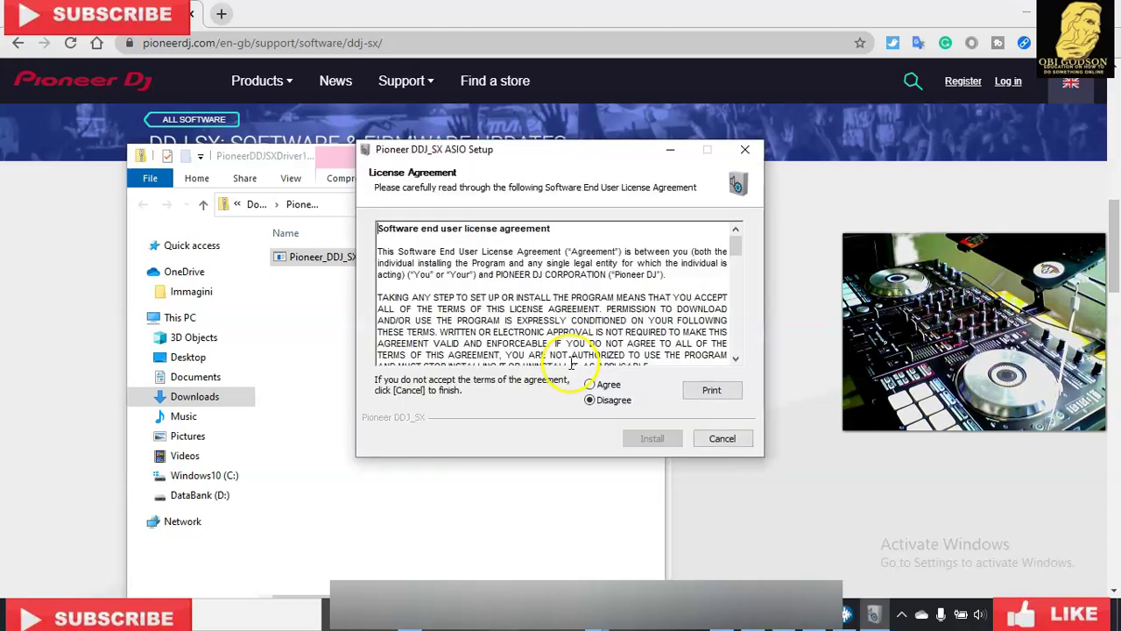
# Review and accept the software license agreement, and install the Pioneer DDJ_SX ASIO driver
pyautogui.scroll(-5, 599, 346)
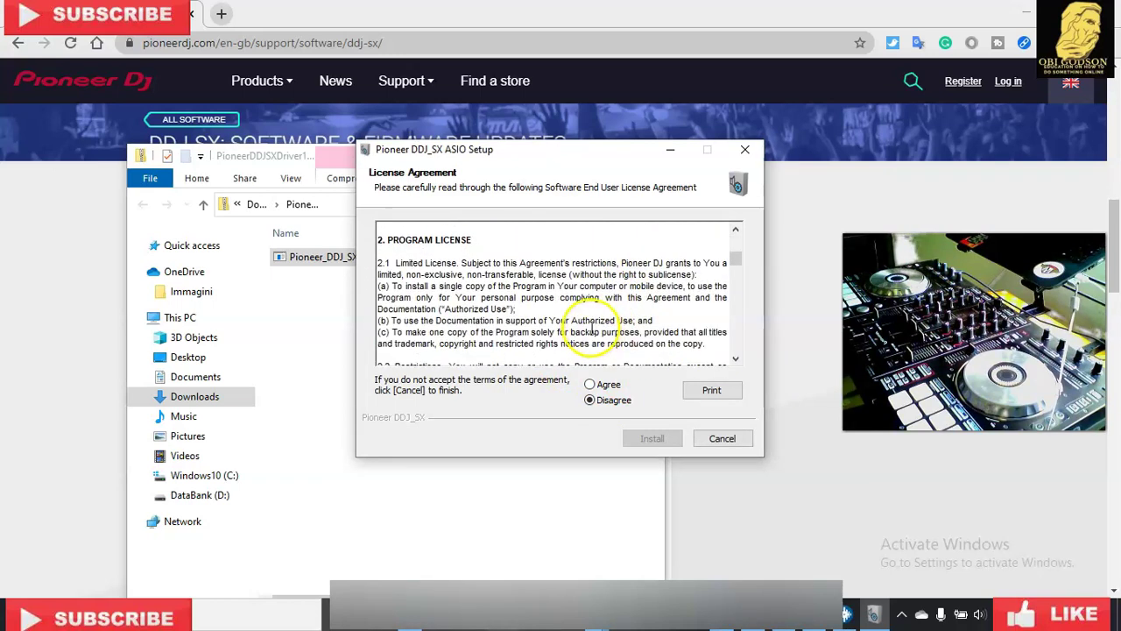
pyautogui.scroll(3, 525, 328)
pyautogui.scroll(-4, 499, 289)
pyautogui.scroll(-10, 506, 302)
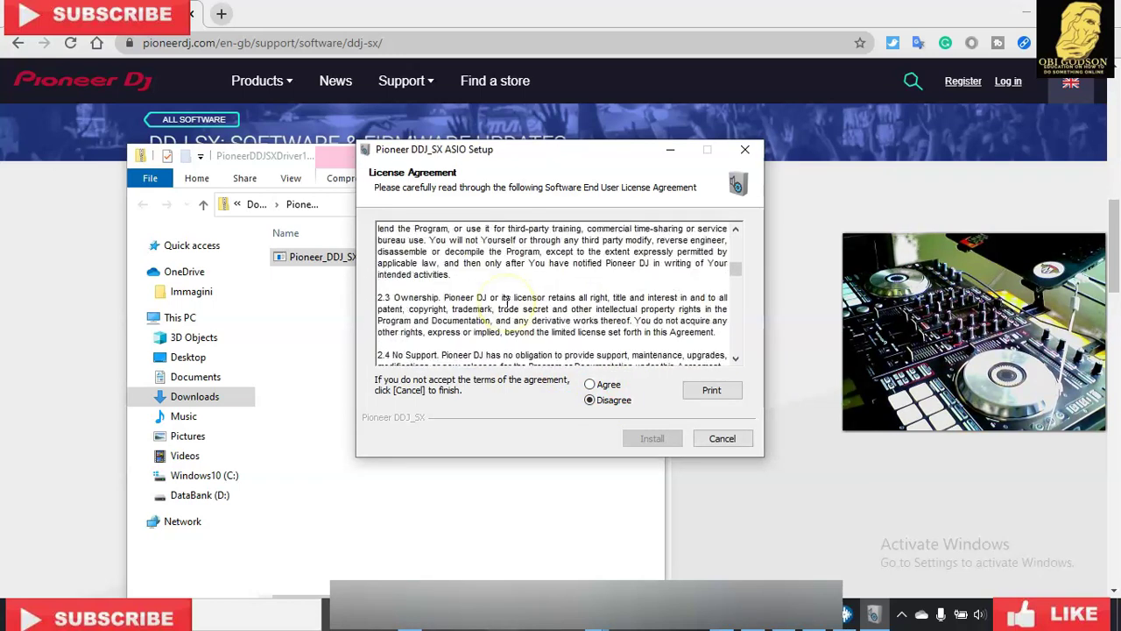
pyautogui.click(590, 385)
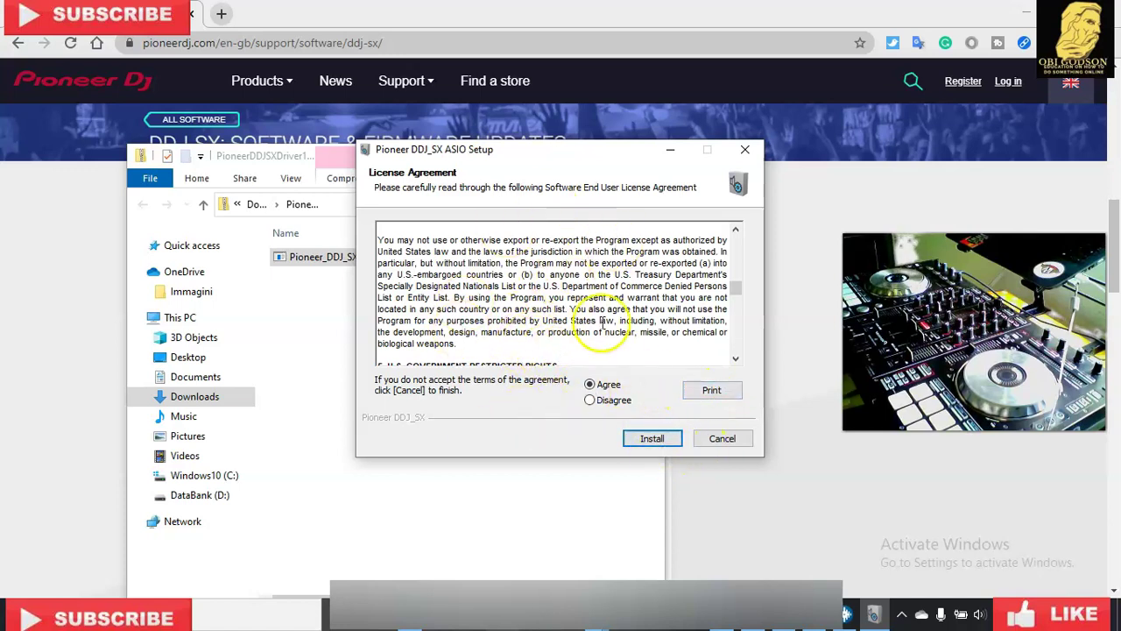
pyautogui.click(650, 440)
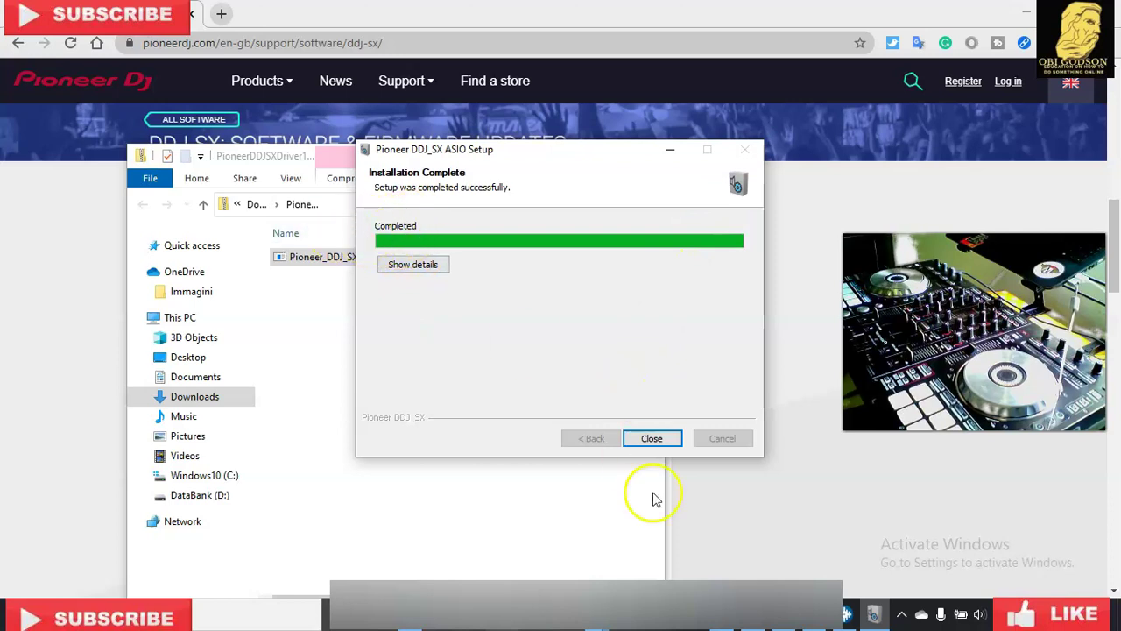
# Close the completed driver setup and the zip archive window, and switch to Serato DJ Pro
pyautogui.click(652, 441)
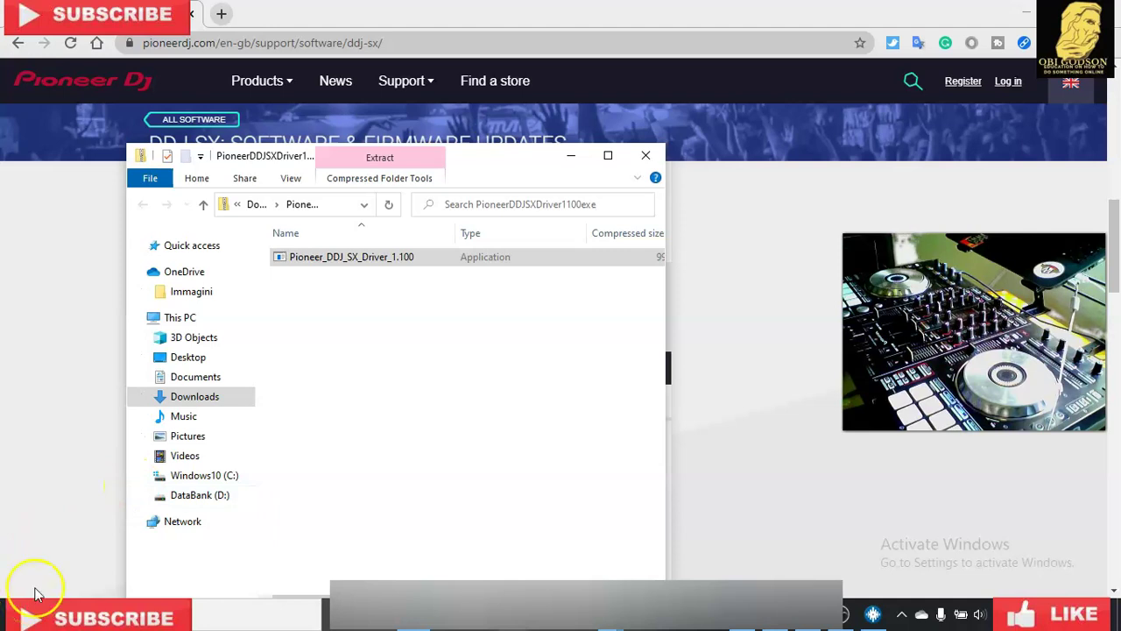
pyautogui.click(645, 162)
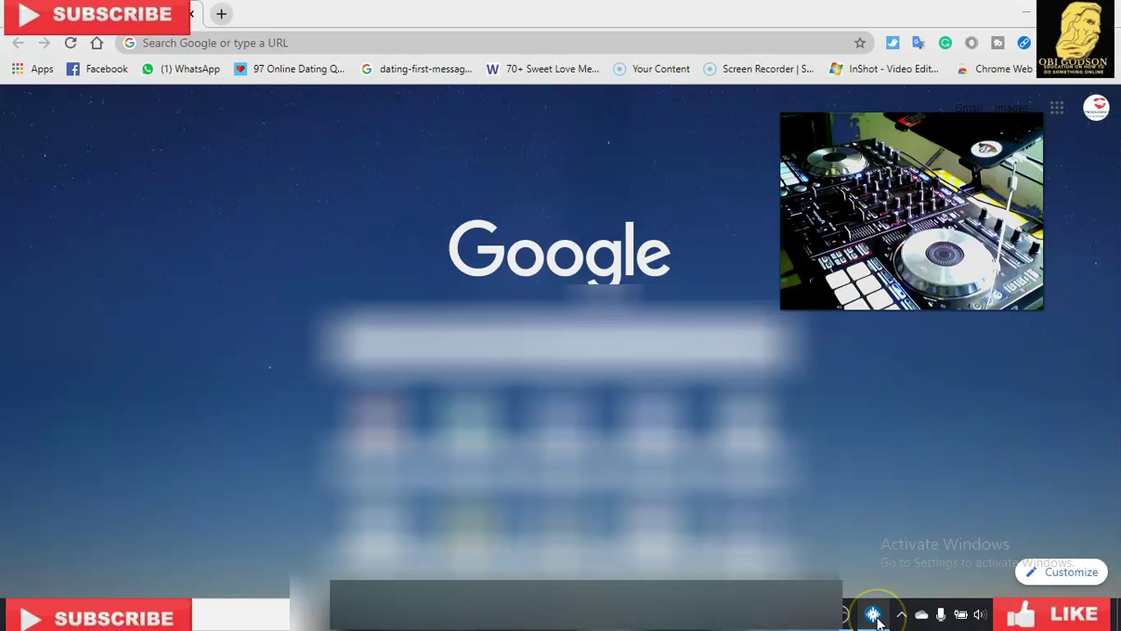
pyautogui.click(873, 616)
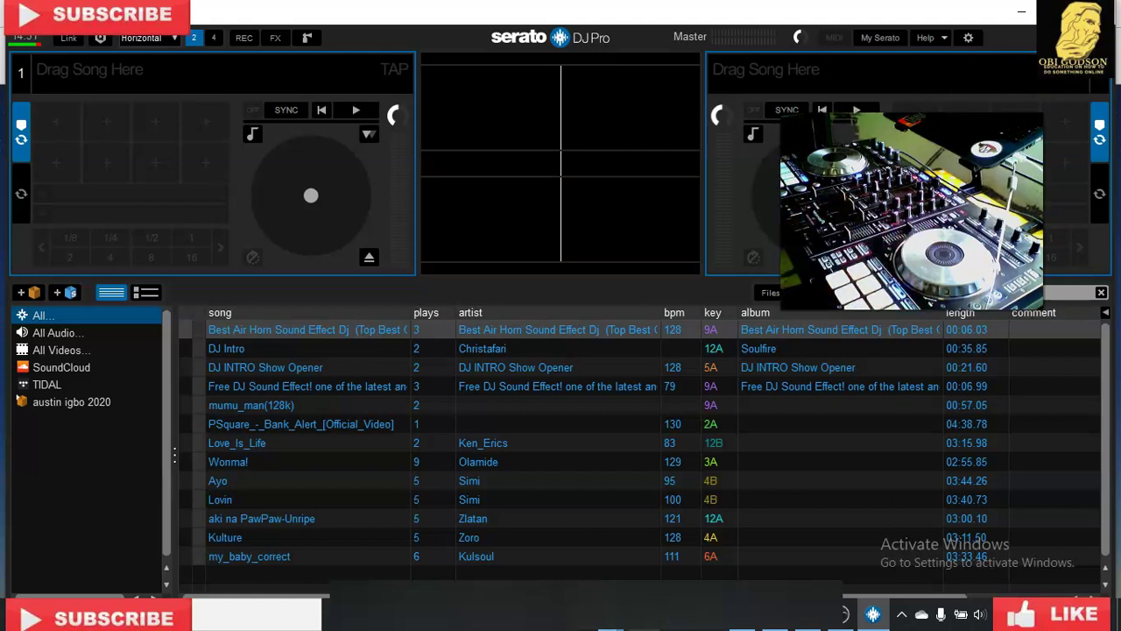
pyautogui.click(1100, 14)
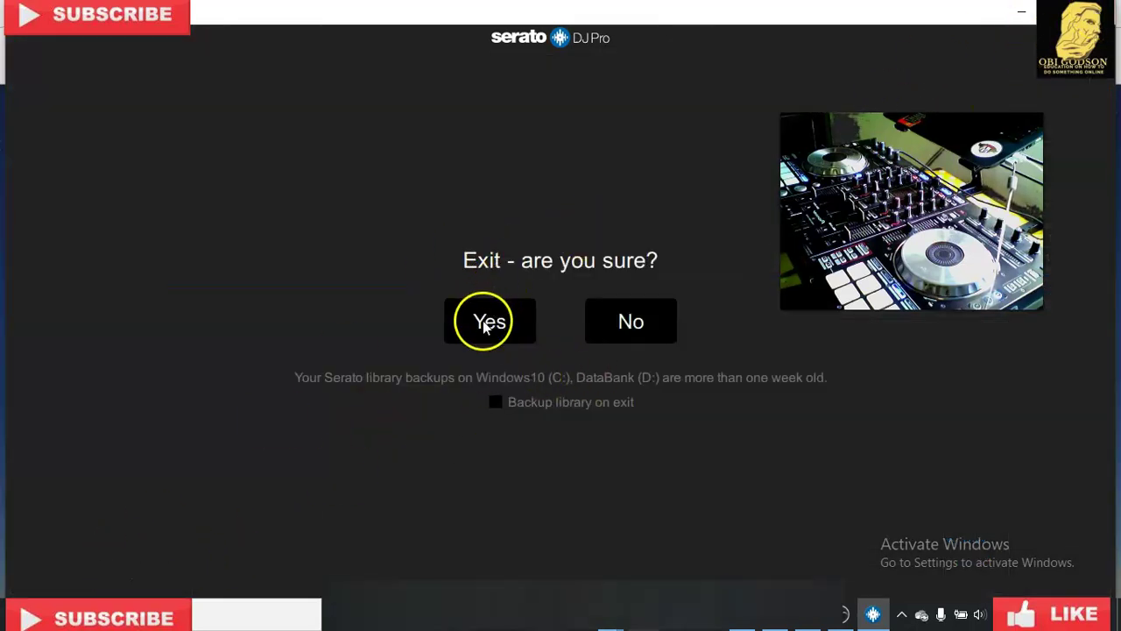
pyautogui.press('Escape')
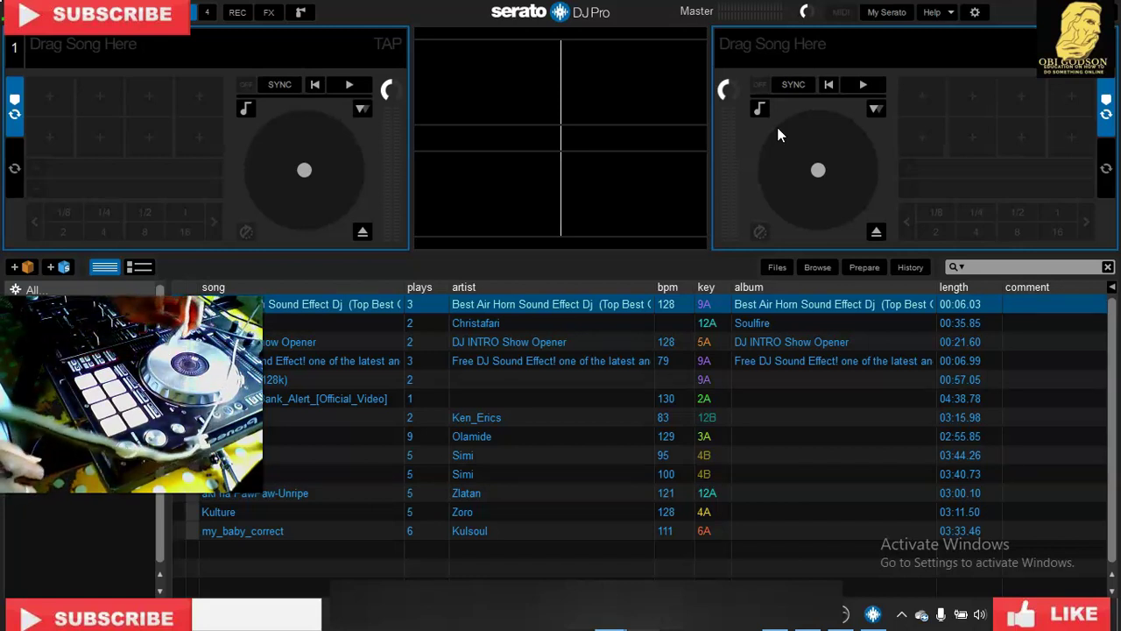
pyautogui.hotkey('ctrl', 'space')
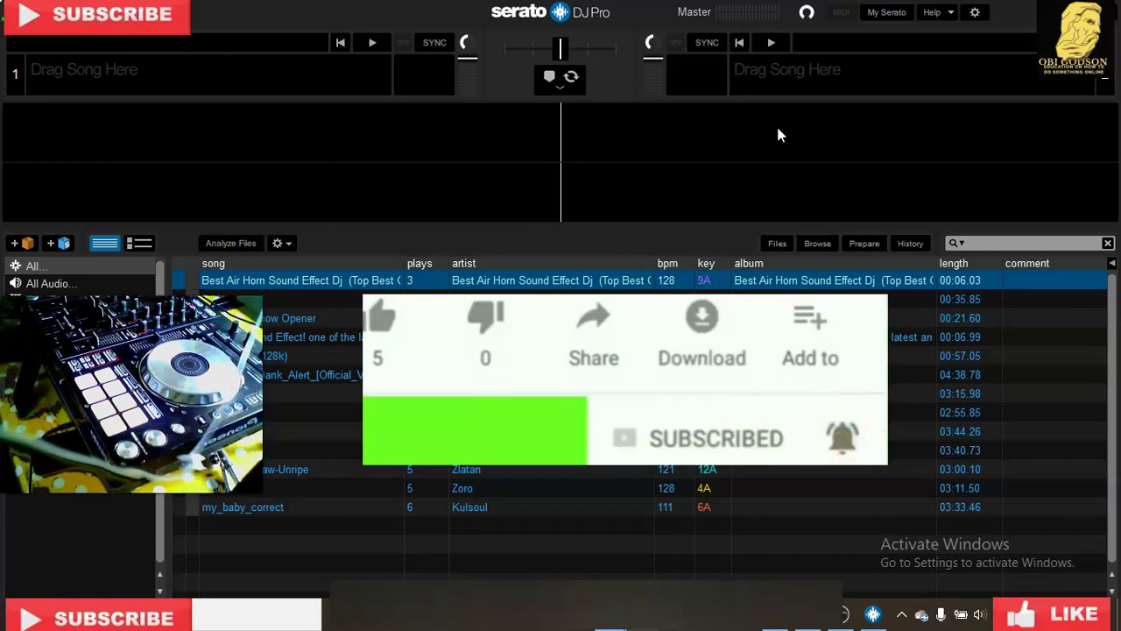
pyautogui.press('space')
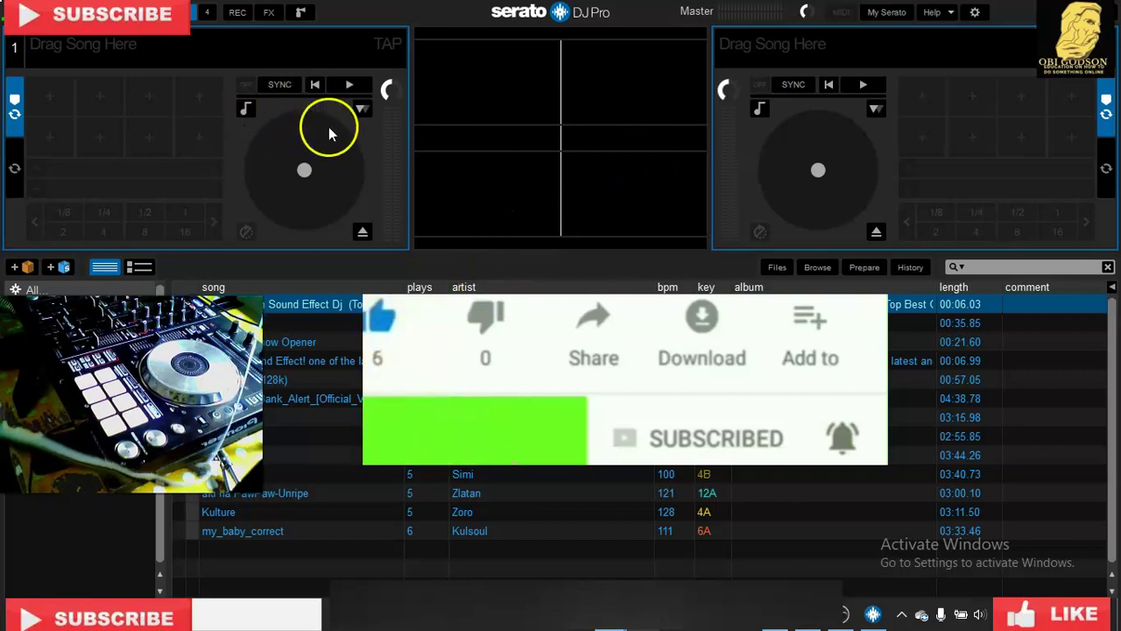
# Load the track DJ INTRO Show Opener from the library onto deck 1
pyautogui.click(296, 344)
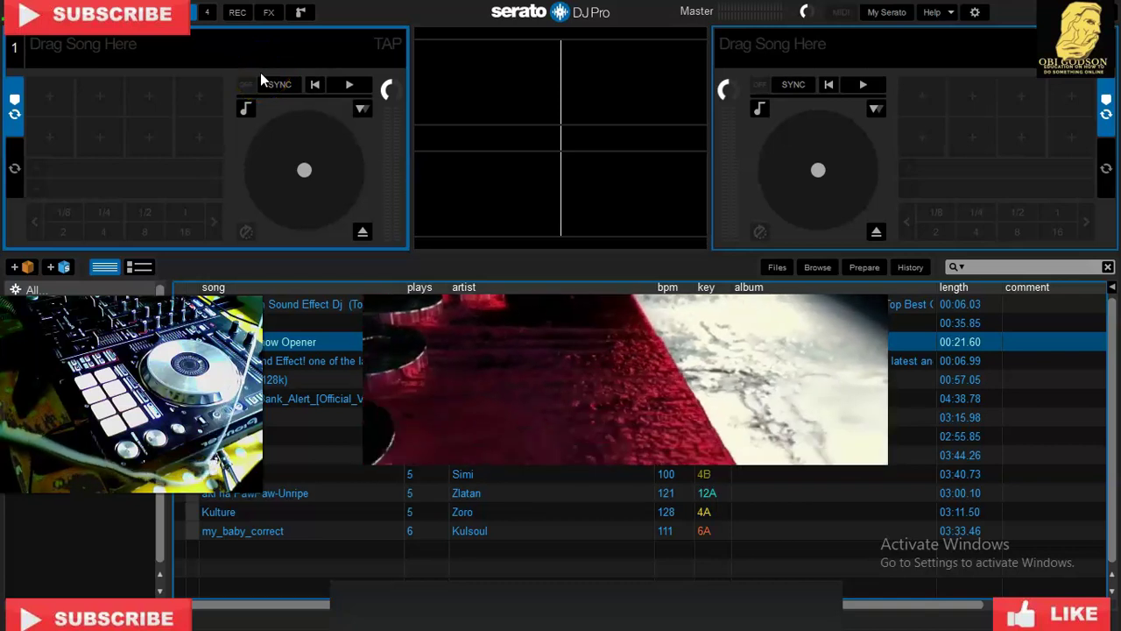
pyautogui.hotkey('shift', 'Left')
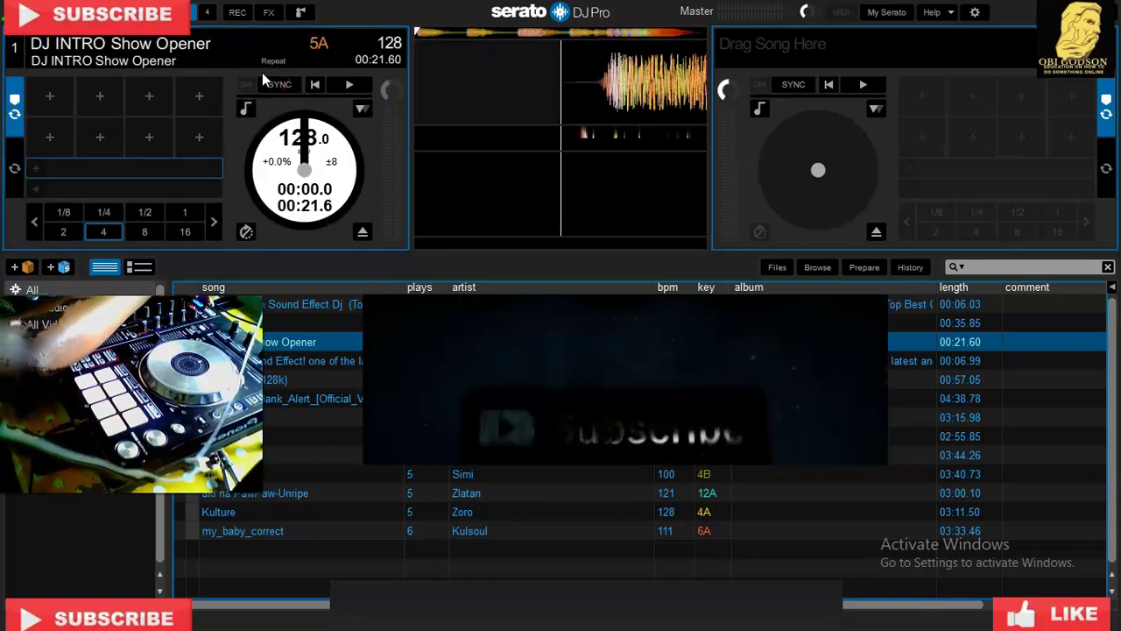